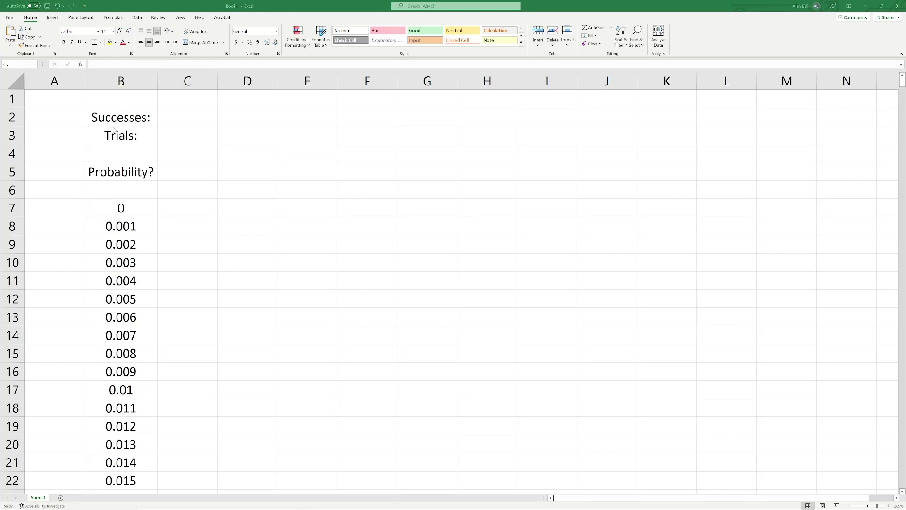
- Enter 7 as the number of successes in C2 and 10 as the number of trials in C3
{"action": "left_click", "coordinate": [186, 116]}
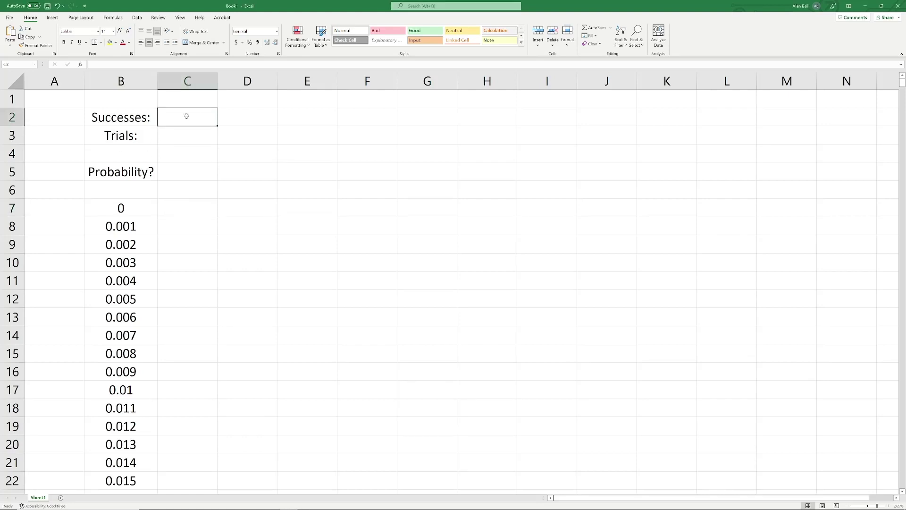
{"action": "type", "text": "7"}
{"action": "key", "text": "Return"}
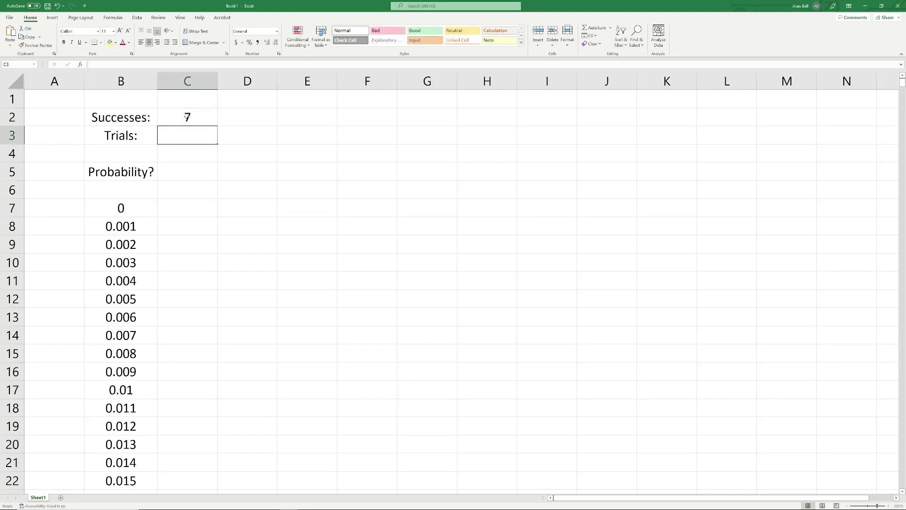
{"action": "type", "text": "10"}
{"action": "key", "text": "Return"}
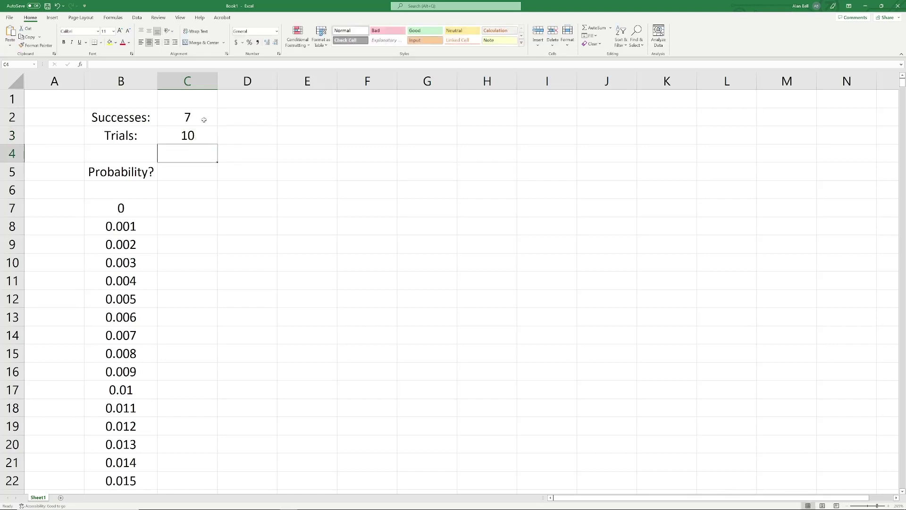
- Begin a BINOM.DIST formula in C7 with absolute references $C$2 for successes and $C$3 for trials
{"action": "left_click", "coordinate": [186, 167]}
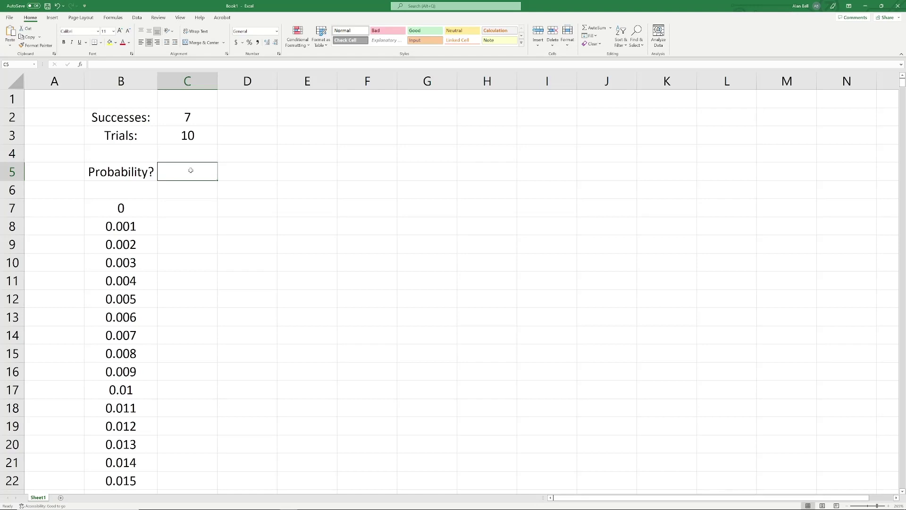
{"action": "left_click", "coordinate": [134, 206]}
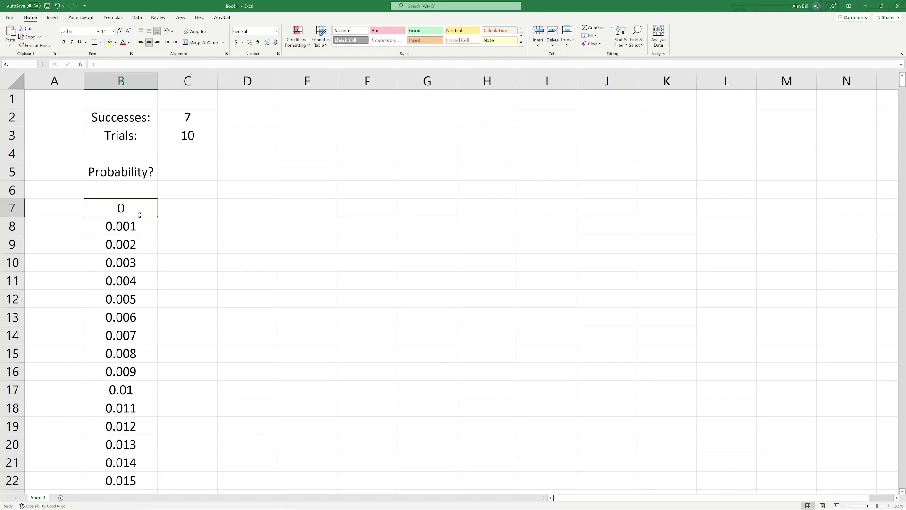
{"action": "left_click", "coordinate": [190, 207]}
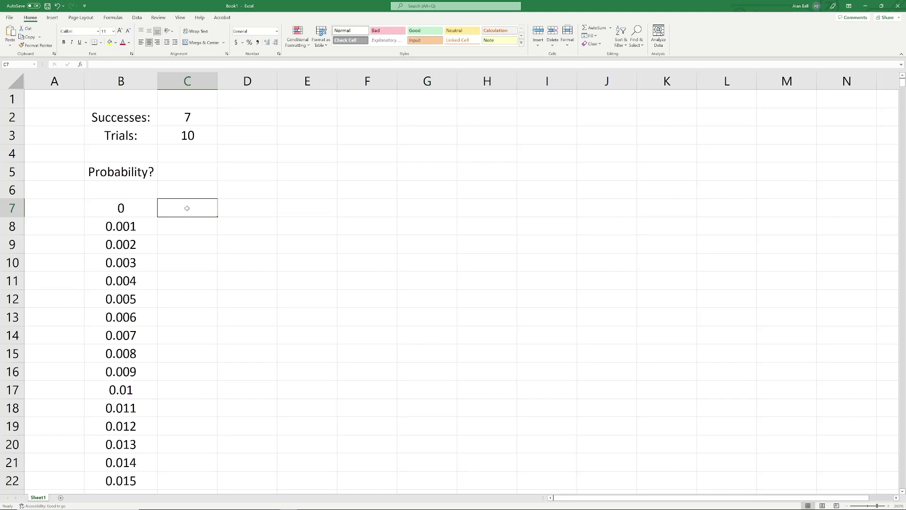
{"action": "type", "text": "="}
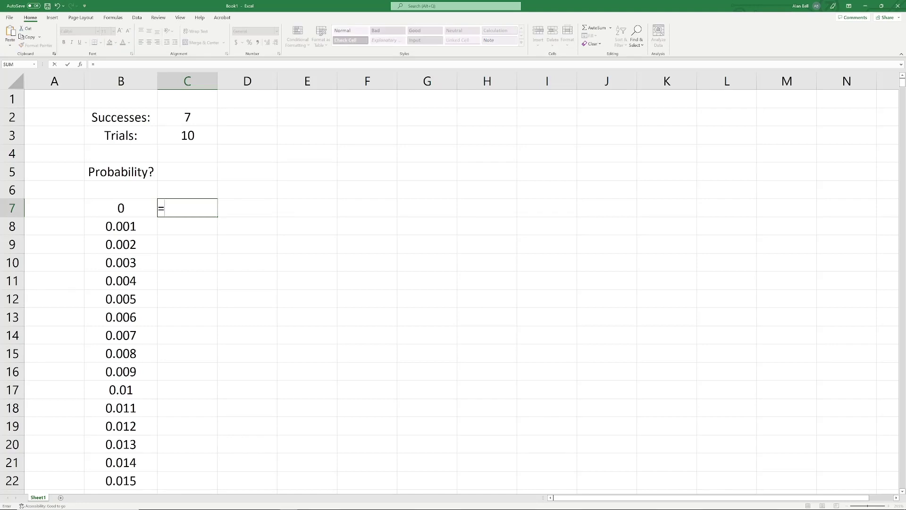
{"action": "type", "text": "binom"}
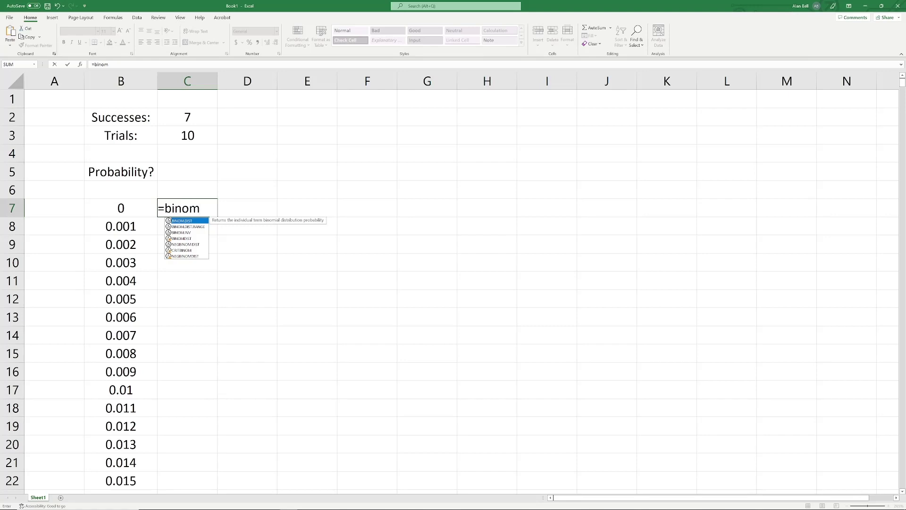
{"action": "key", "text": "Tab"}
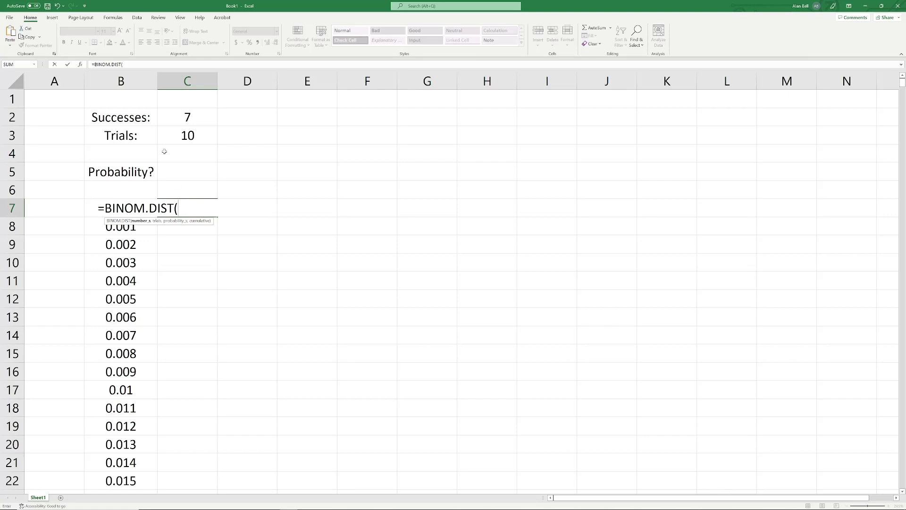
{"action": "left_click", "coordinate": [176, 118]}
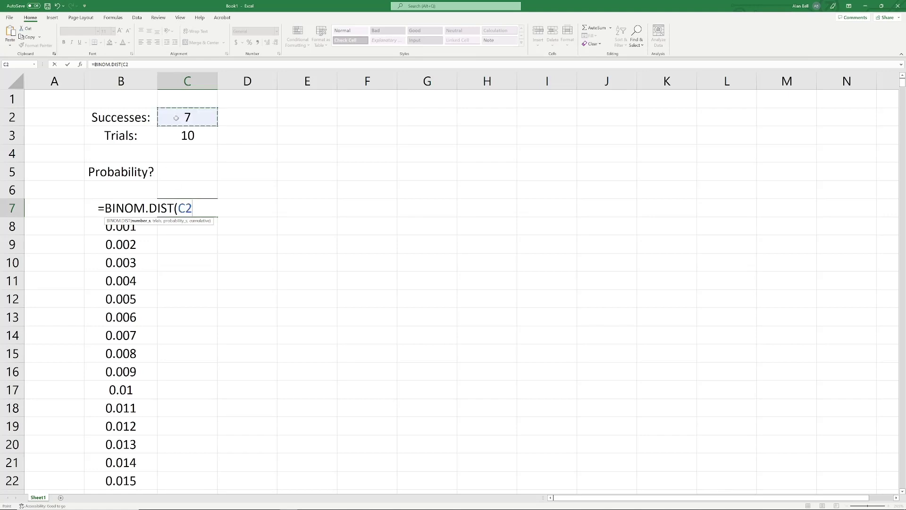
{"action": "key", "text": "F4"}
{"action": "type", "text": ","}
{"action": "left_click", "coordinate": [185, 136]}
{"action": "key", "text": "F4"}
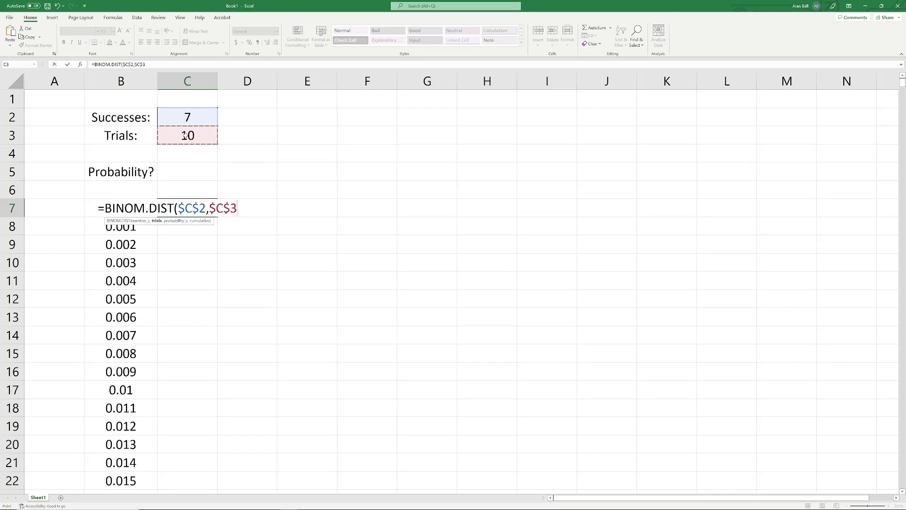
- Complete the C7 formula with B7 as the success probability and FALSE as the cumulative argument
{"action": "type", "text": ","}
{"action": "key", "text": "Left"}
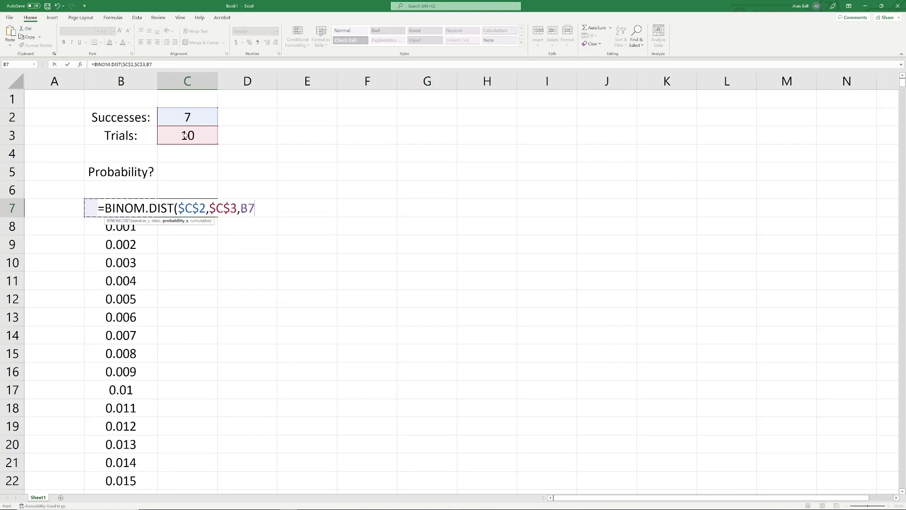
{"action": "type", "text": ","}
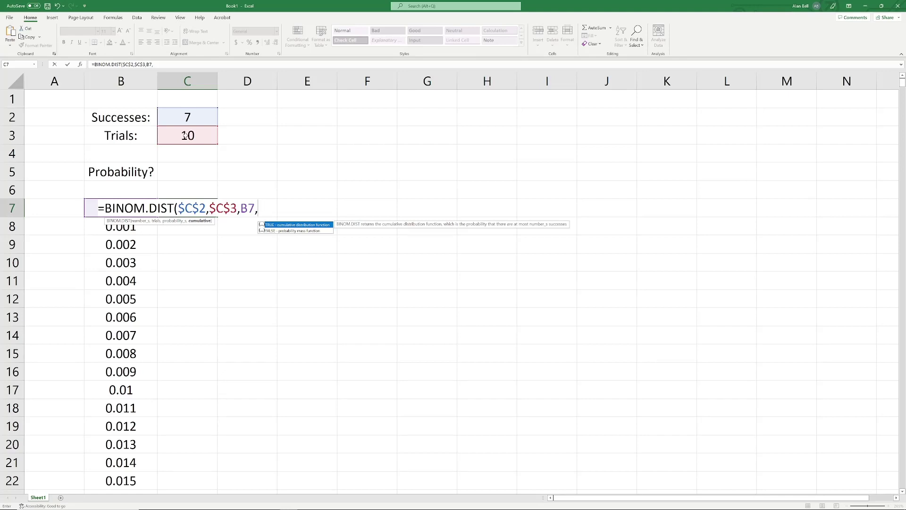
{"action": "type", "text": "false"}
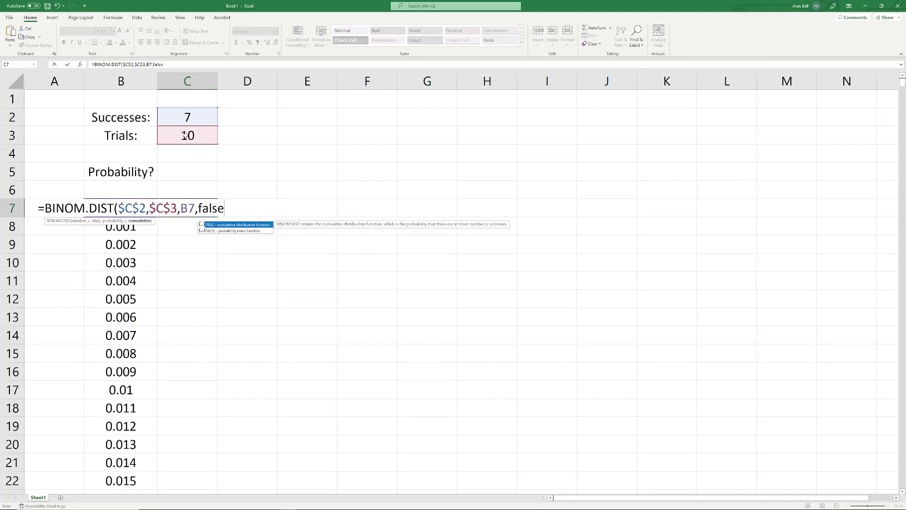
{"action": "type", "text": ")"}
{"action": "key", "text": "Return"}
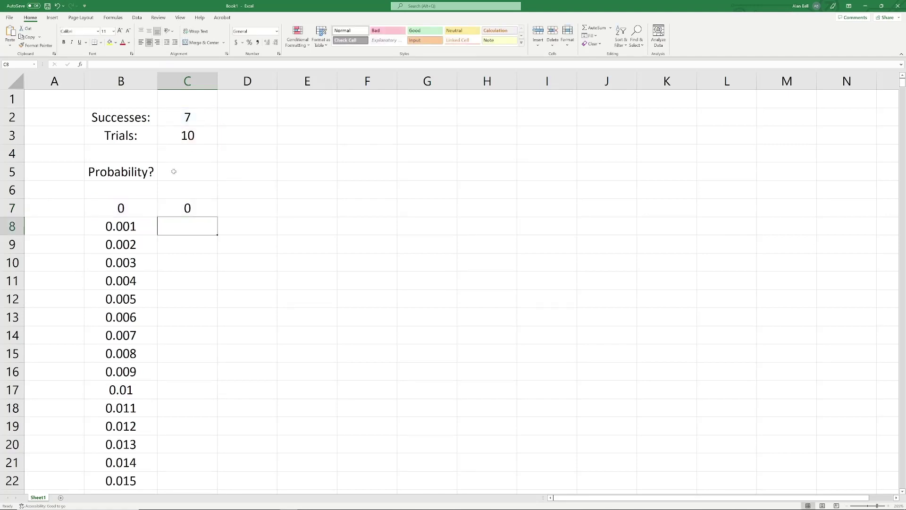
- Fill the binomial formula from C7 down through C1007, alongside every probability in column B
{"action": "left_click", "coordinate": [197, 206]}
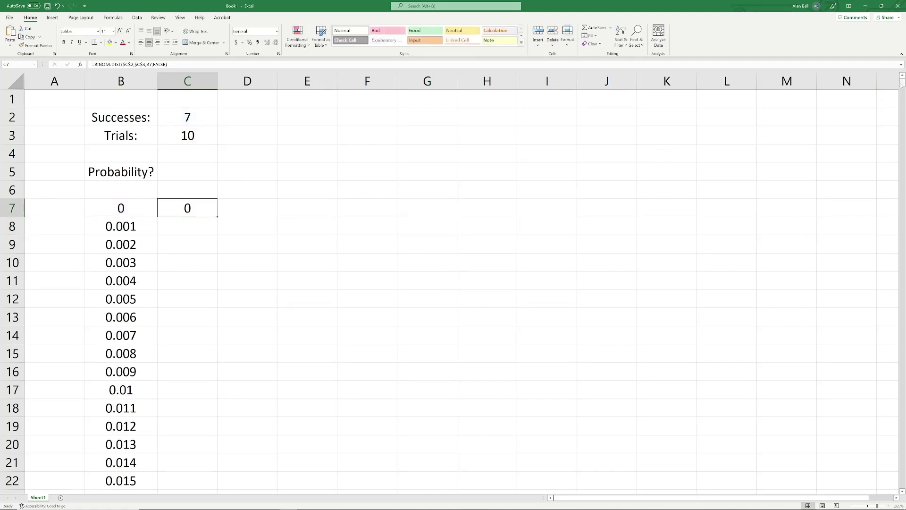
{"action": "left_click_drag", "start_coordinate": [902, 84], "coordinate": [553, 465]}
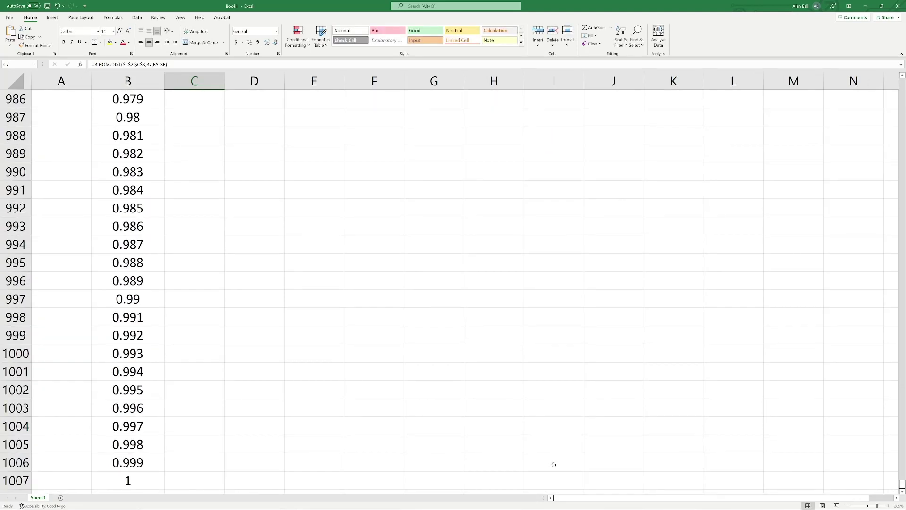
{"action": "left_click", "coordinate": [202, 484], "text": "shift"}
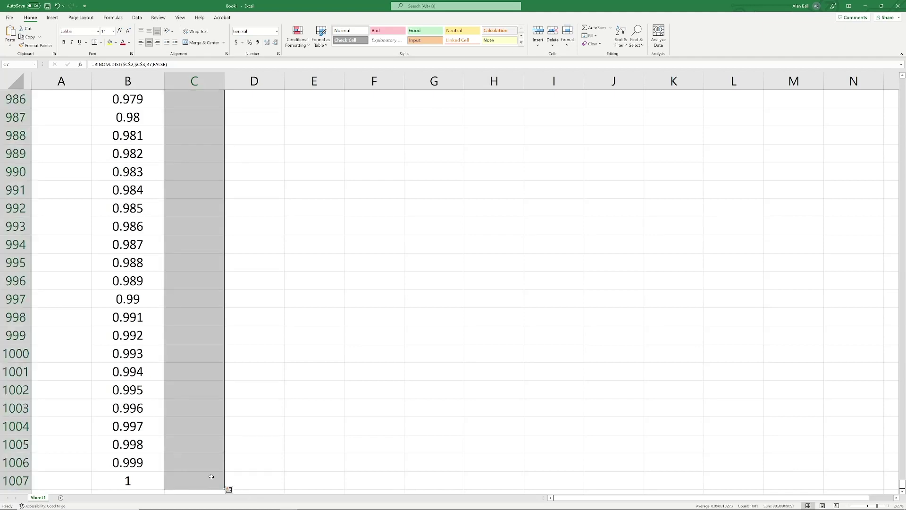
{"action": "key", "text": "ctrl+d"}
- Insert a 2-D clustered column chart of the binomial probabilities in C7:C1007
{"action": "left_click_drag", "start_coordinate": [902, 486], "coordinate": [896, 82]}
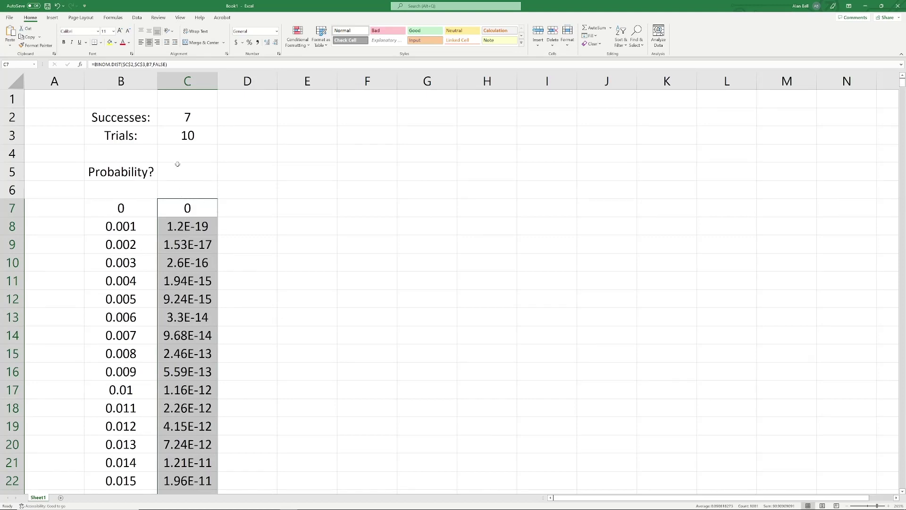
{"action": "left_click", "coordinate": [52, 18]}
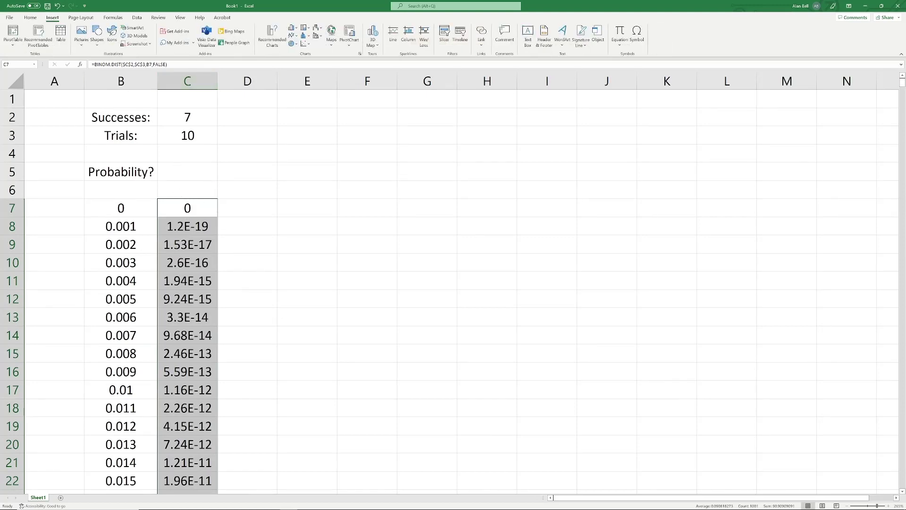
{"action": "left_click", "coordinate": [294, 28]}
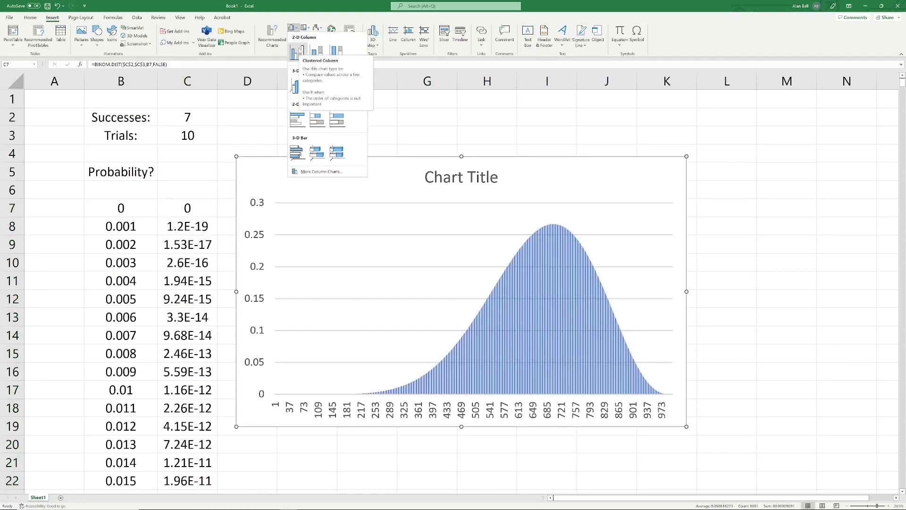
{"action": "left_click", "coordinate": [299, 51]}
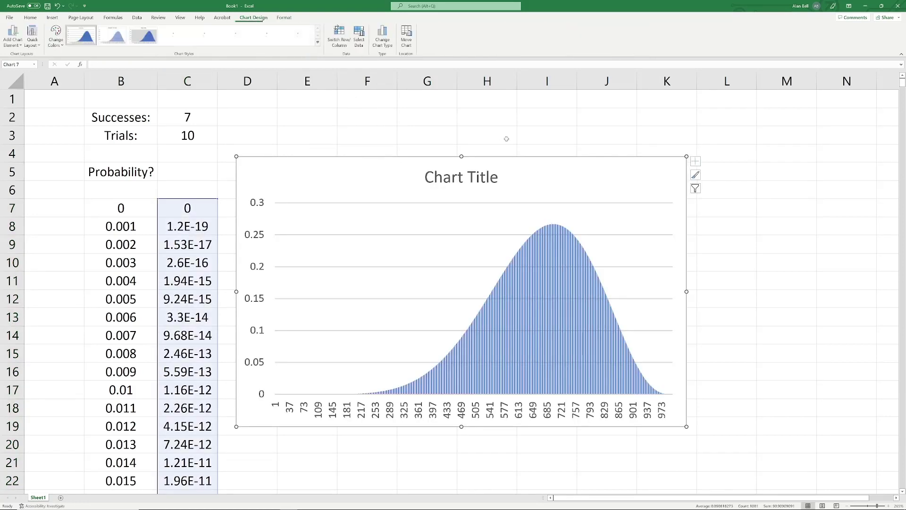
- Move the chart away from the data columns and widen it so it spans columns F to N, then deselect it
{"action": "left_click_drag", "start_coordinate": [536, 163], "coordinate": [643, 153]}
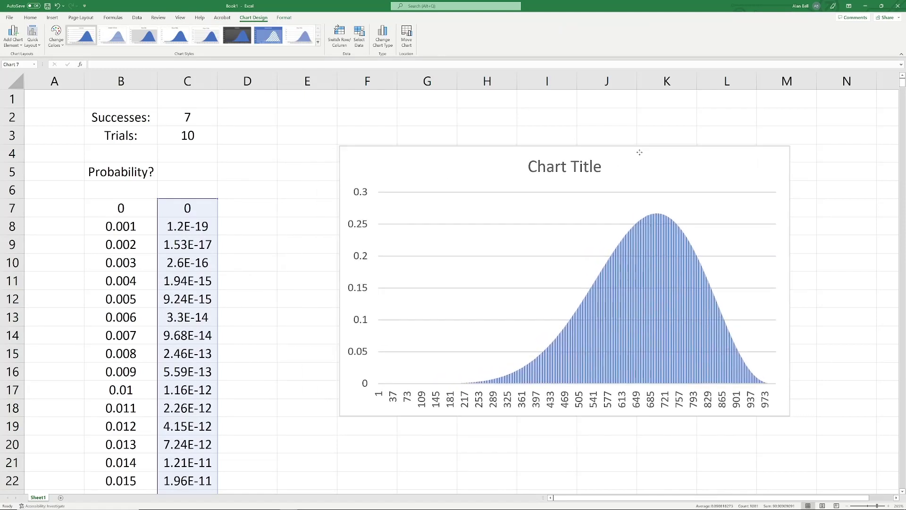
{"action": "left_click_drag", "start_coordinate": [790, 281], "coordinate": [875, 273]}
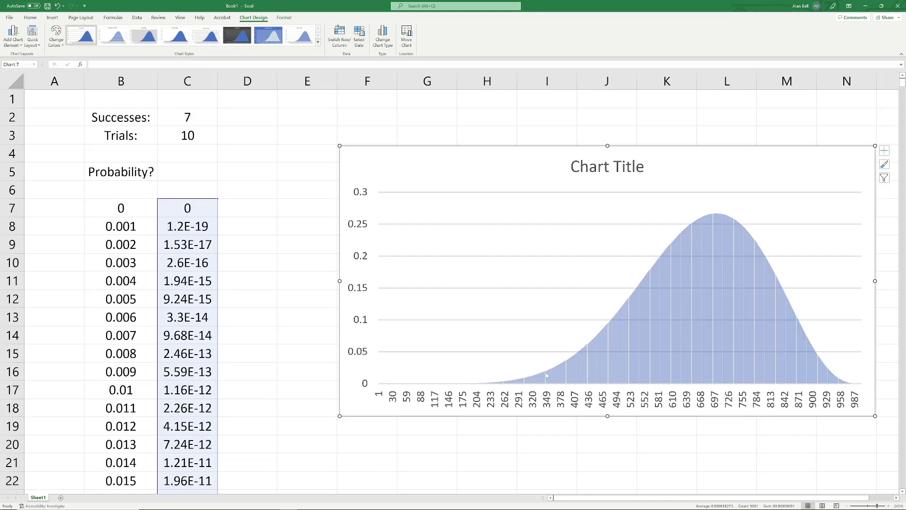
{"action": "mouse_move", "coordinate": [545, 374]}
{"action": "mouse_move", "coordinate": [725, 322]}
{"action": "mouse_move", "coordinate": [724, 290]}
{"action": "left_click", "coordinate": [257, 213]}
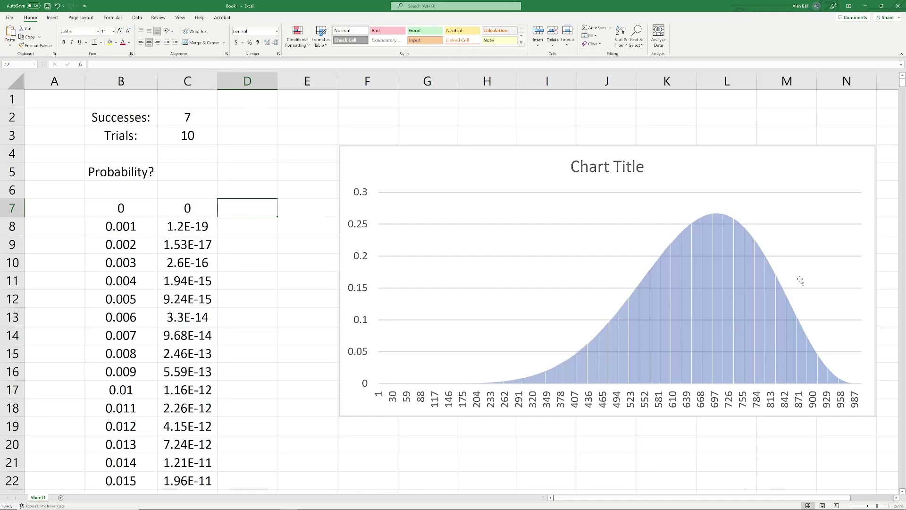
- Total the binomial probabilities in C1008 with the formula =SUM(C7:C1007)
{"action": "left_click_drag", "start_coordinate": [902, 83], "coordinate": [902, 420]}
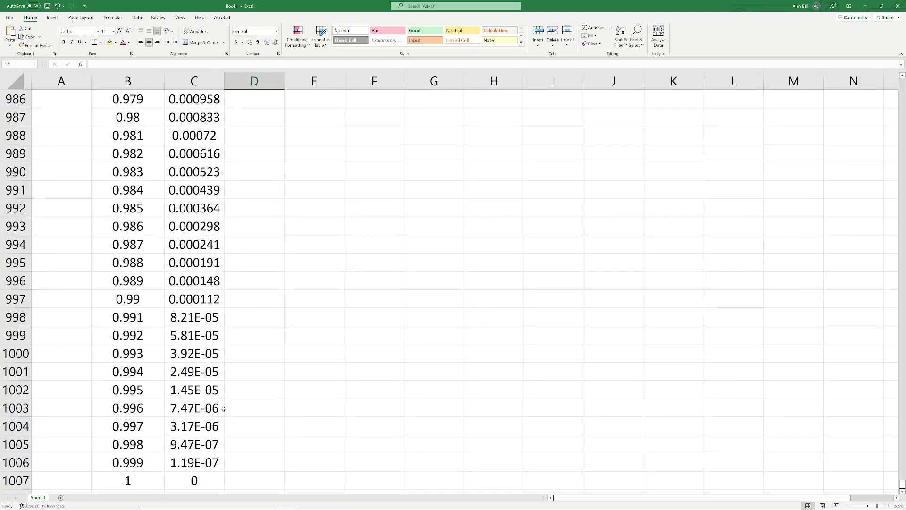
{"action": "scroll", "coordinate": [221, 407], "scroll_direction": "down", "scroll_amount": 2}
{"action": "left_click", "coordinate": [187, 388]}
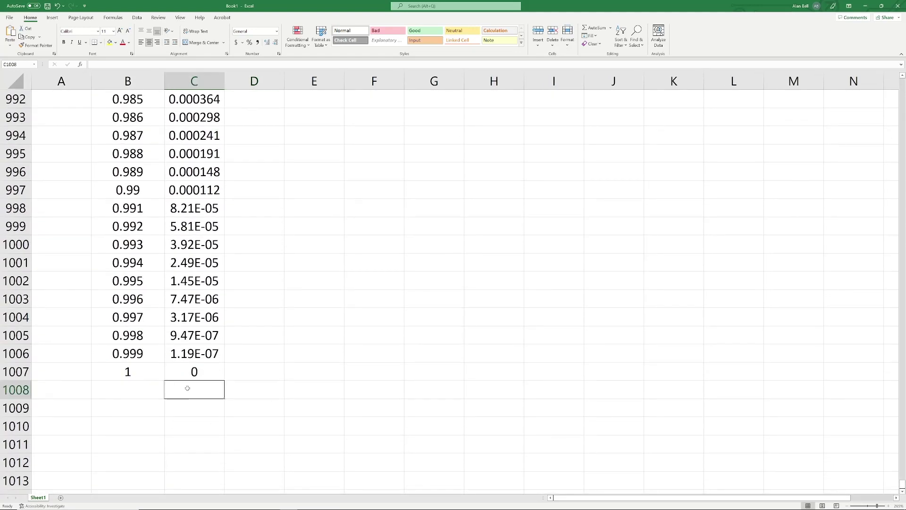
{"action": "type", "text": "="}
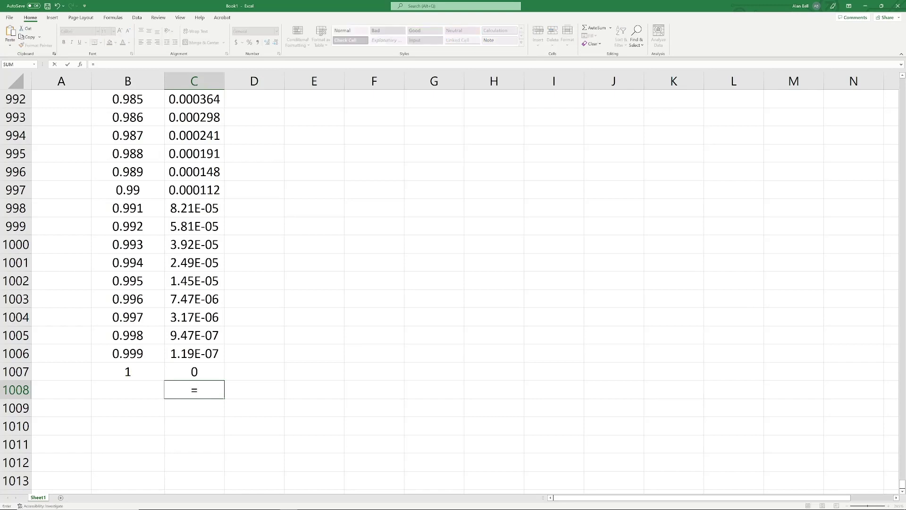
{"action": "type", "text": "sum("}
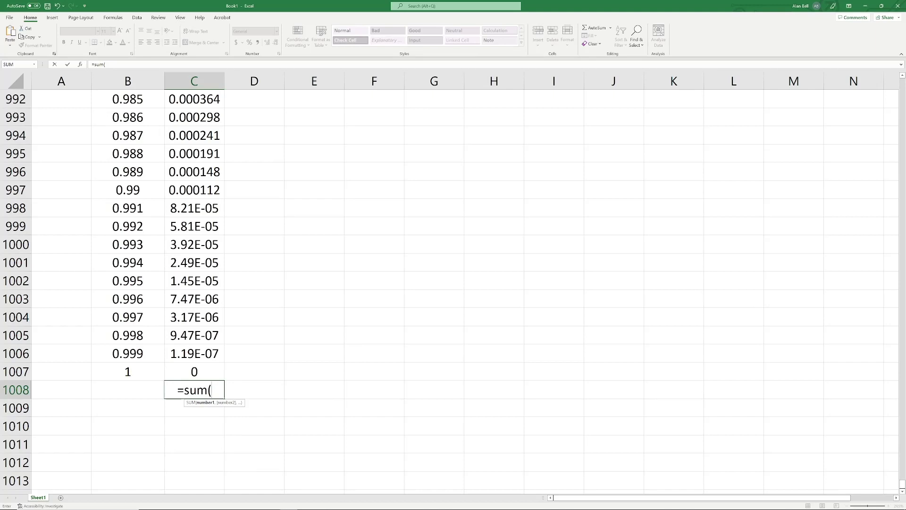
{"action": "type", "text": "c7:"}
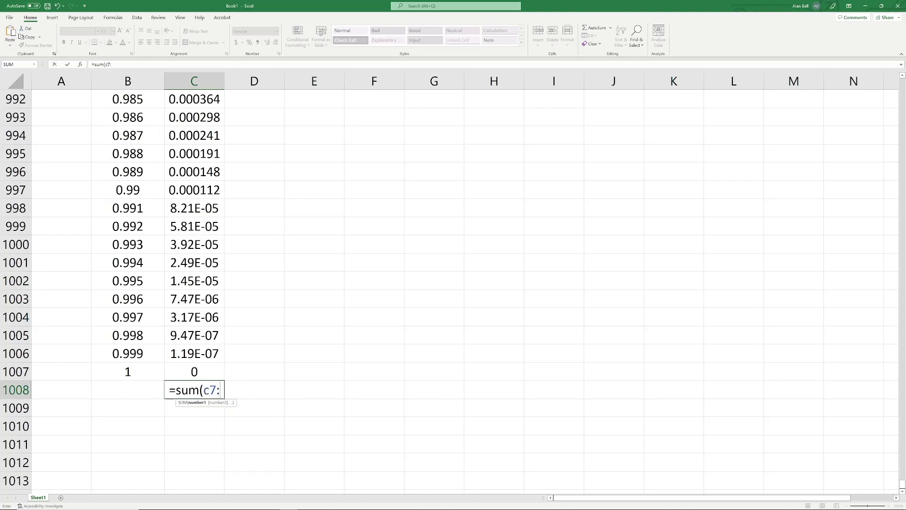
{"action": "type", "text": "c1007"}
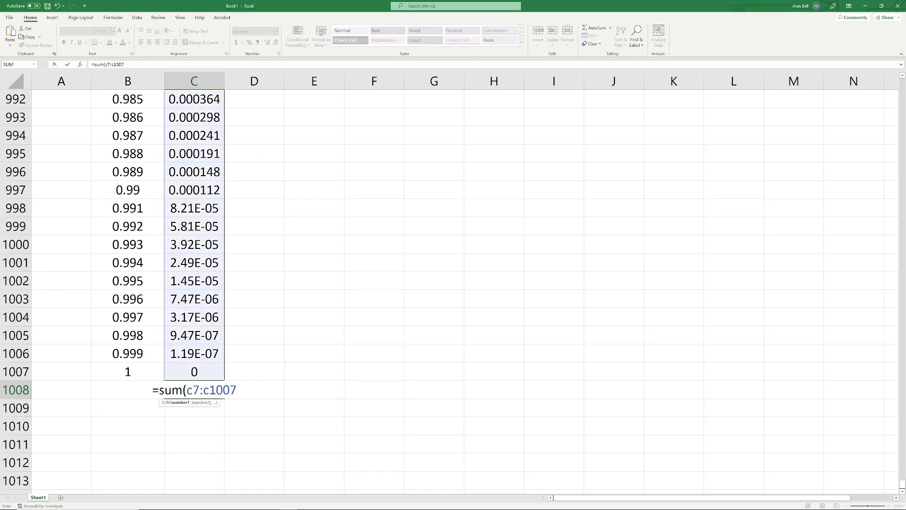
{"action": "type", "text": ")"}
{"action": "key", "text": "Return"}
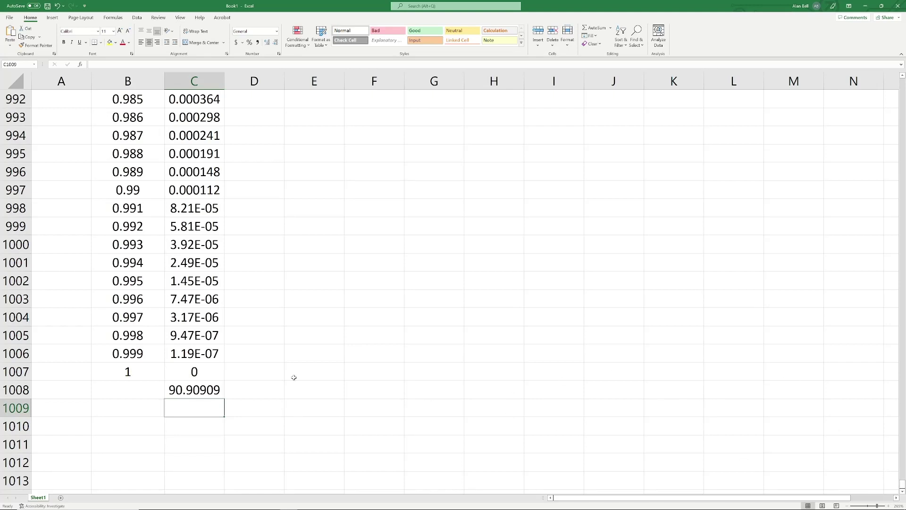
{"action": "left_click", "coordinate": [177, 390]}
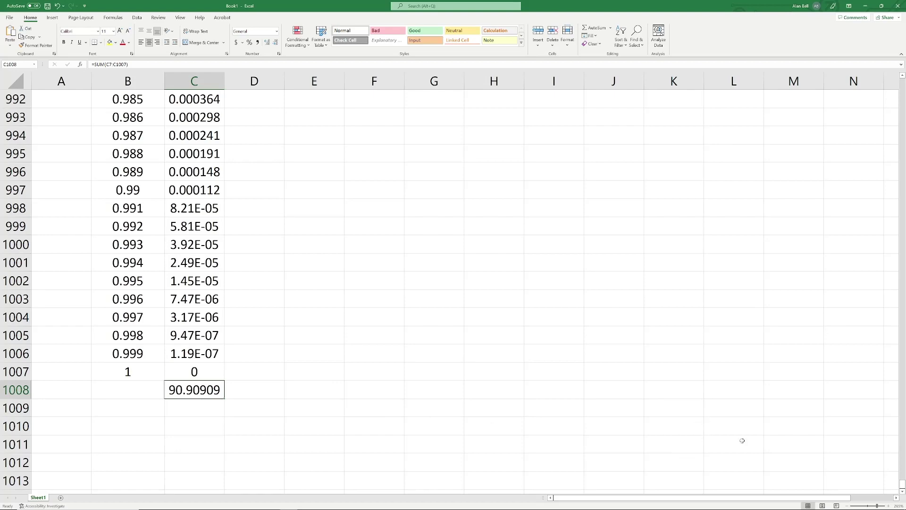
- Label B4 "Total P:" and link C4 to the binomial total with =C1008
{"action": "left_click_drag", "start_coordinate": [902, 486], "coordinate": [902, 82]}
{"action": "left_click", "coordinate": [133, 155]}
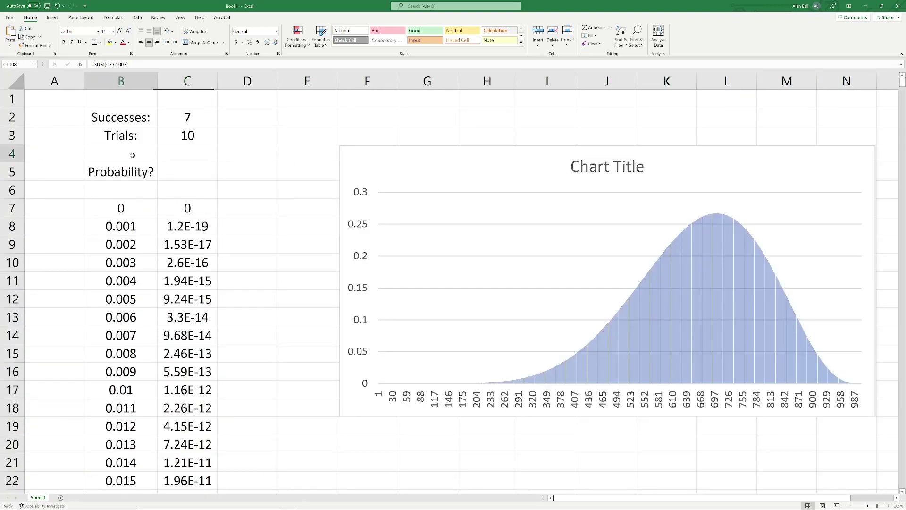
{"action": "type", "text": "Total P:"}
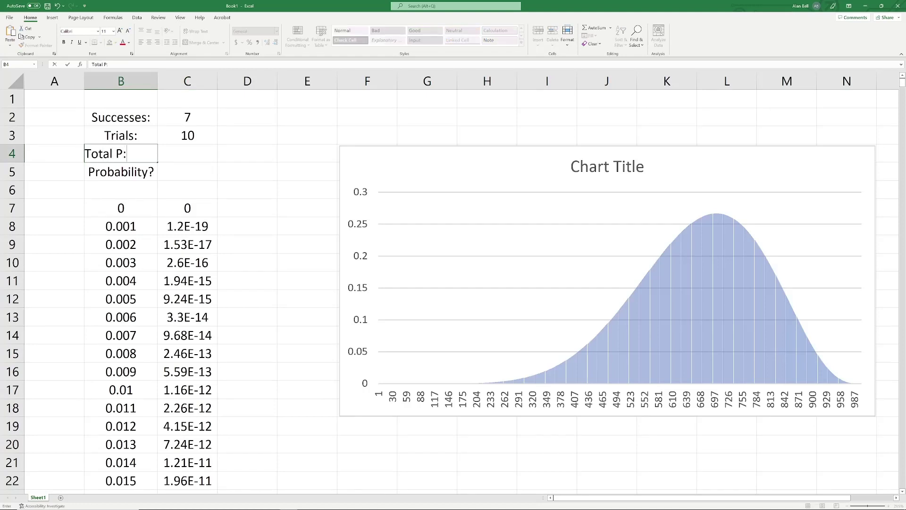
{"action": "key", "text": "Tab"}
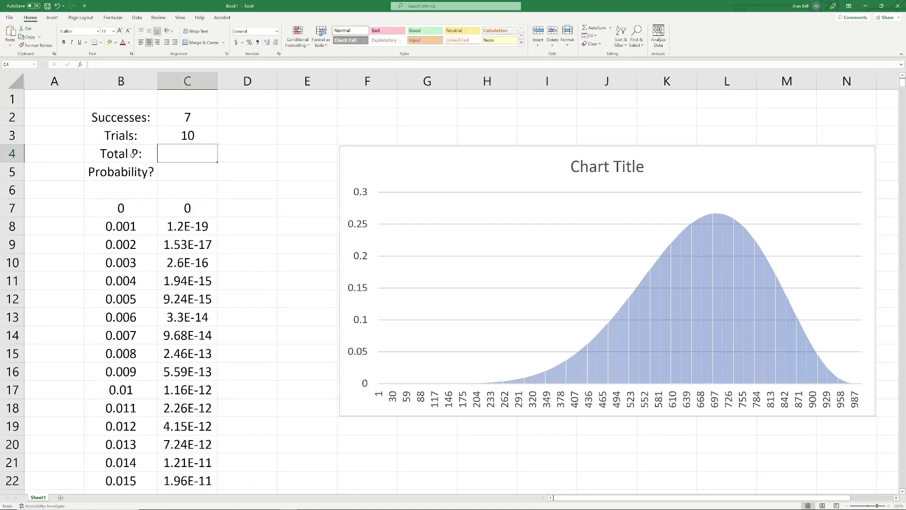
{"action": "type", "text": "=c1008"}
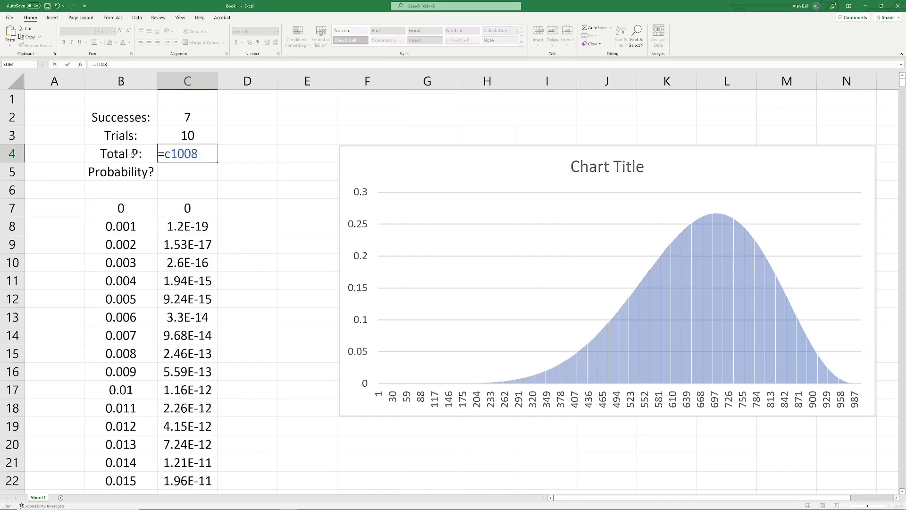
{"action": "key", "text": "Return"}
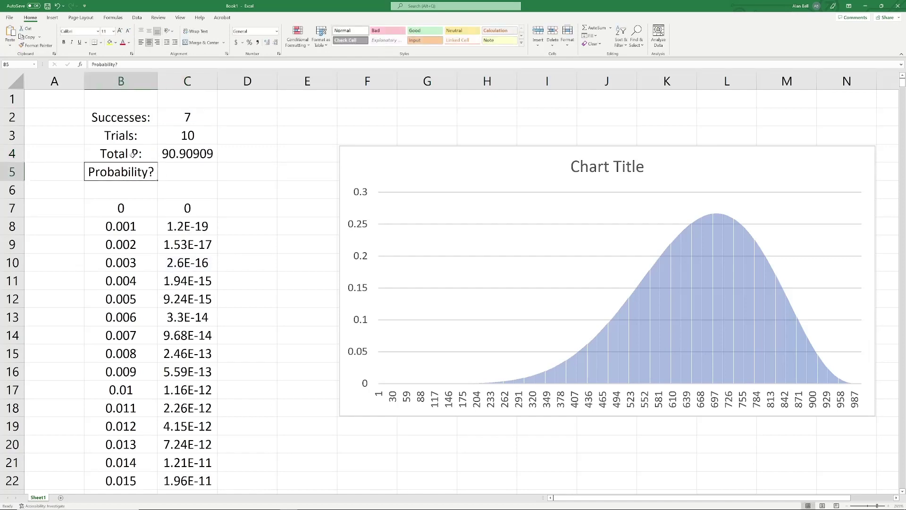
- Enter the header "Pseudo PMF" in C6 and autofit column C to its contents
{"action": "left_click", "coordinate": [189, 189]}
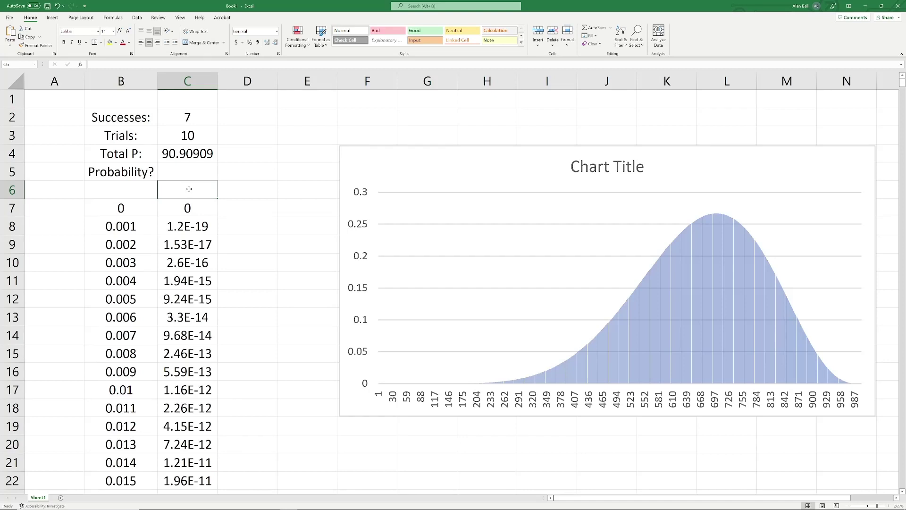
{"action": "type", "text": "Psu"}
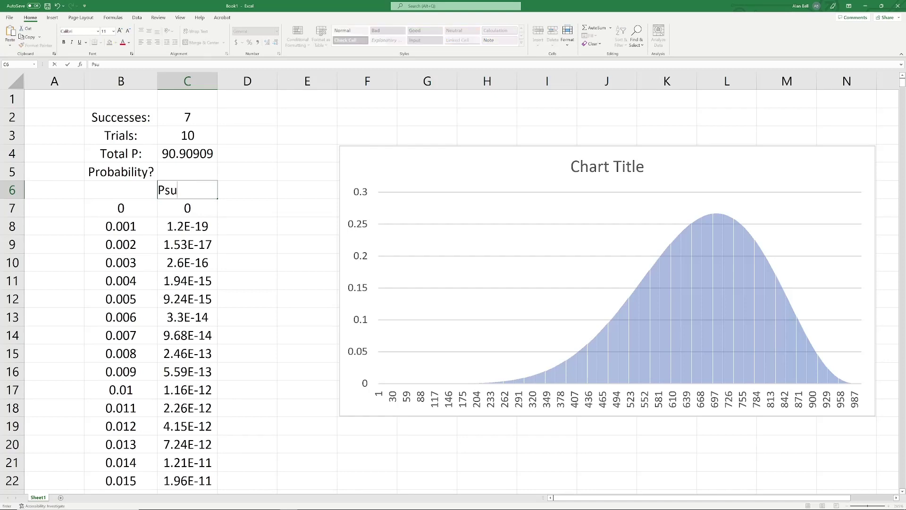
{"action": "key", "text": "BackSpace"}
{"action": "type", "text": "eudo PMF"}
{"action": "key", "text": "Return"}
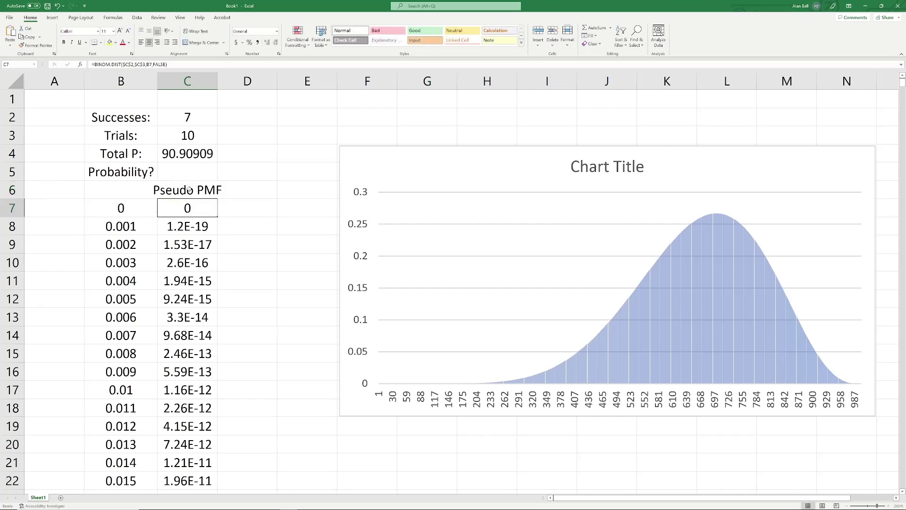
{"action": "double_click", "coordinate": [218, 78]}
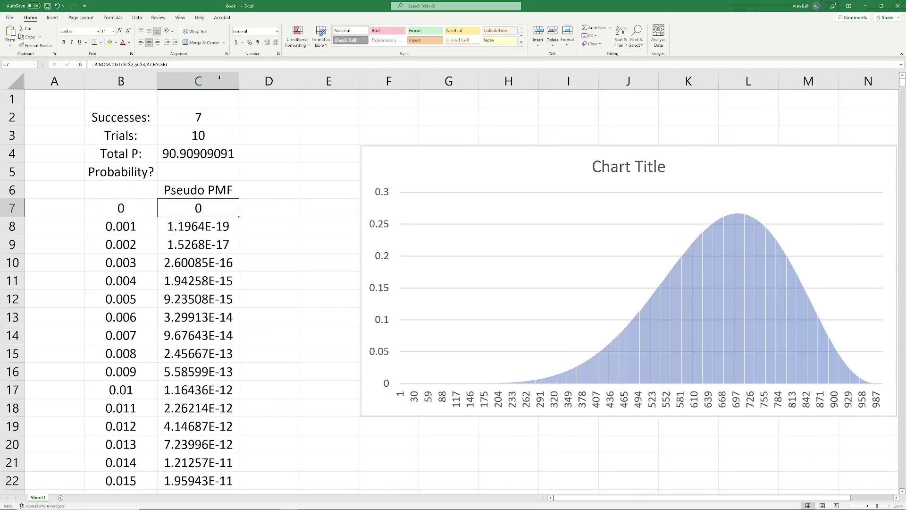
- Enter the header "PMF" in D6, beside the Pseudo PMF header
{"action": "left_click", "coordinate": [267, 188]}
{"action": "type", "text": "P"}
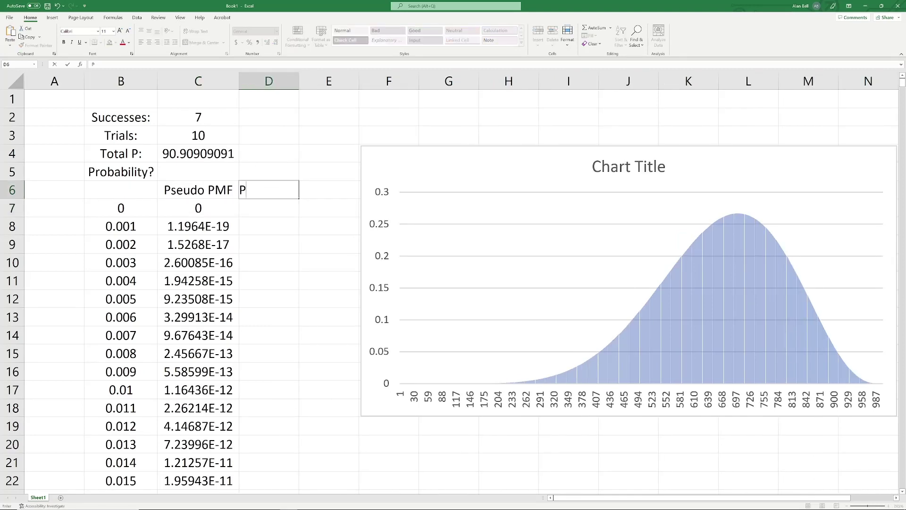
{"action": "type", "text": "MF"}
{"action": "key", "text": "Return"}
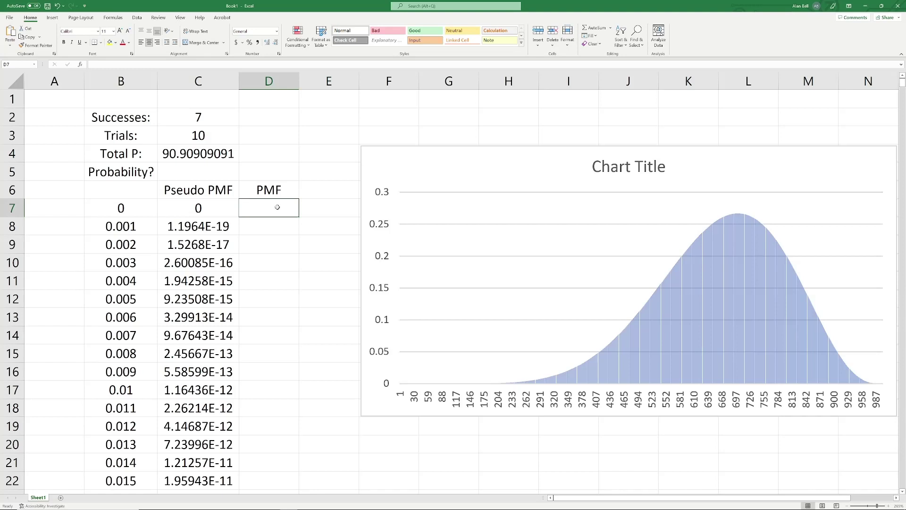
- Normalize the first probability in D7 with the formula =C7/$C$4, keeping the total as an absolute reference
{"action": "type", "text": "="}
{"action": "key", "text": "Left"}
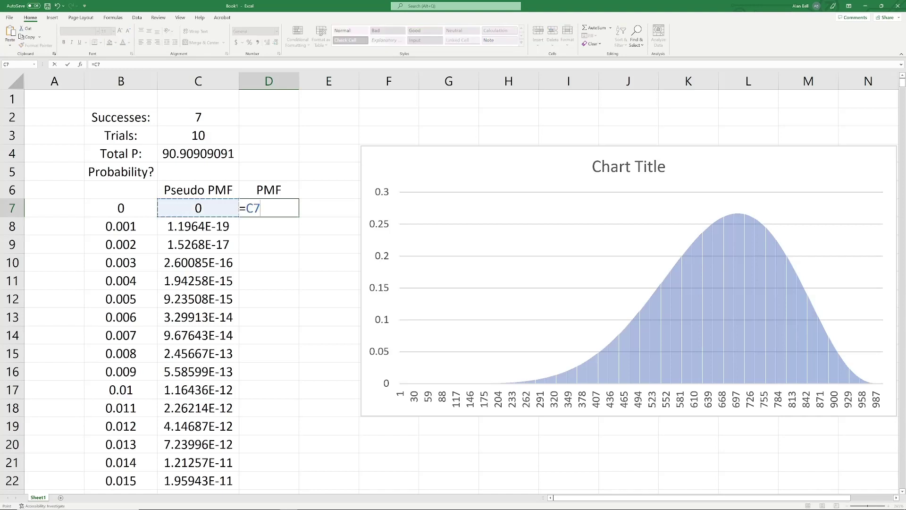
{"action": "type", "text": "/"}
{"action": "left_click", "coordinate": [192, 154]}
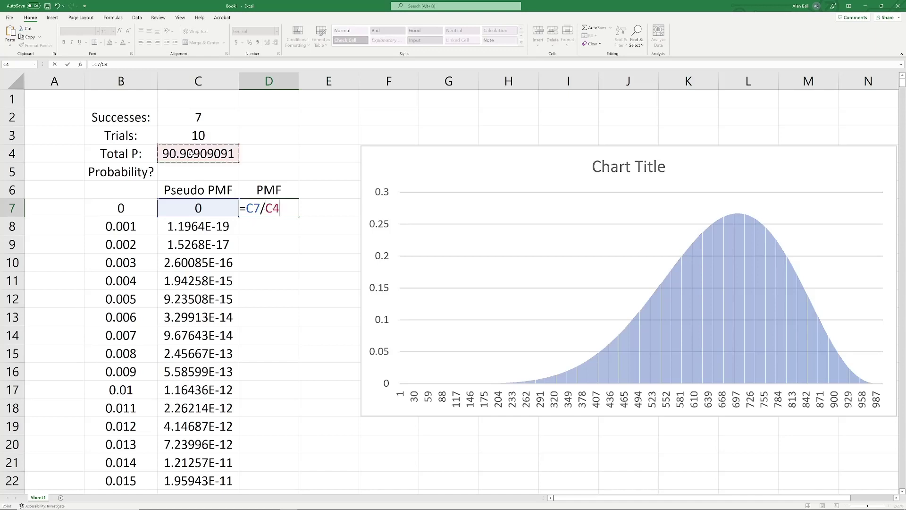
{"action": "key", "text": "F4"}
{"action": "key", "text": "Return"}
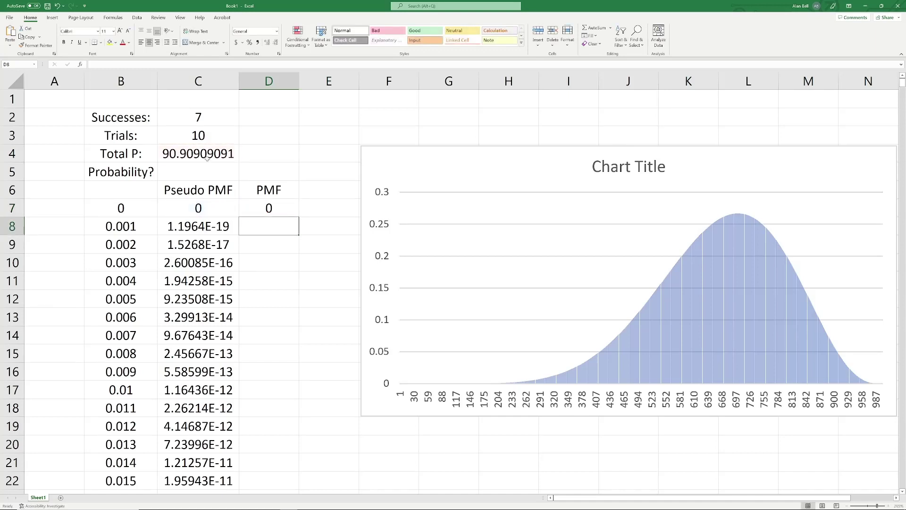
- Fill the PMF formula from D7 down through D1007
{"action": "left_click", "coordinate": [291, 206]}
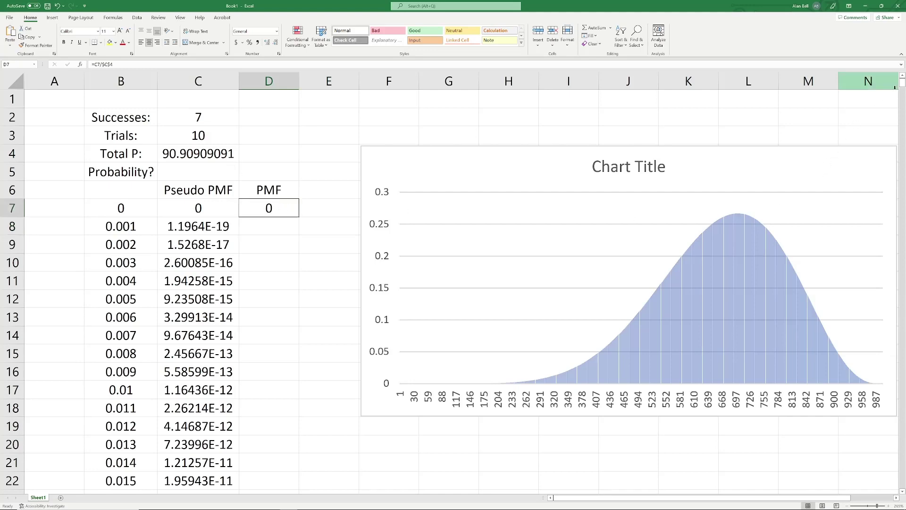
{"action": "left_click_drag", "start_coordinate": [902, 83], "coordinate": [891, 488]}
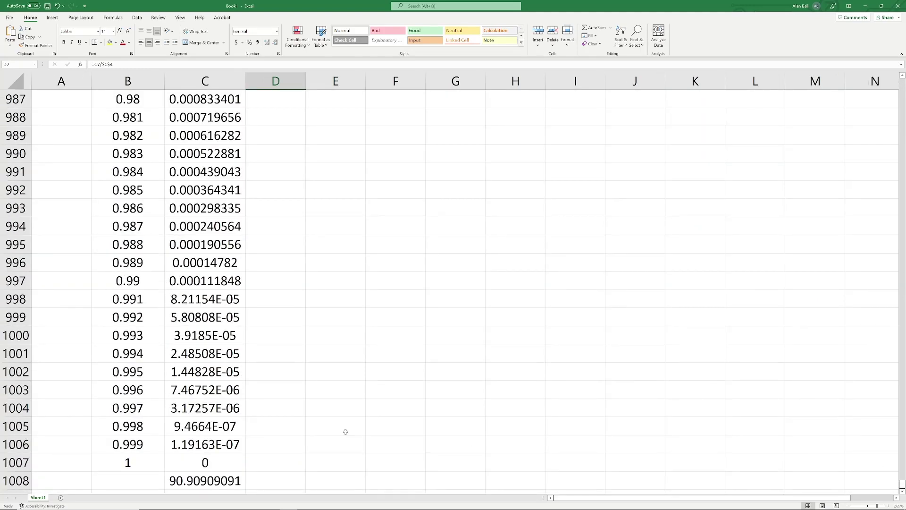
{"action": "left_click", "coordinate": [277, 463], "text": "shift"}
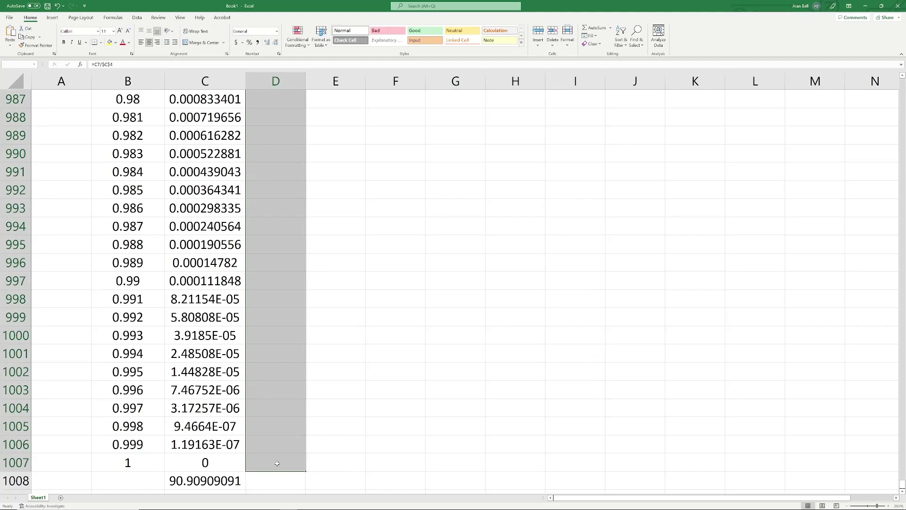
{"action": "key", "text": "ctrl+d"}
- Insert a 2-D clustered column chart of D7:D1007, place it over the existing chart, and widen it to span columns F to N
{"action": "left_click_drag", "start_coordinate": [902, 484], "coordinate": [901, 79]}
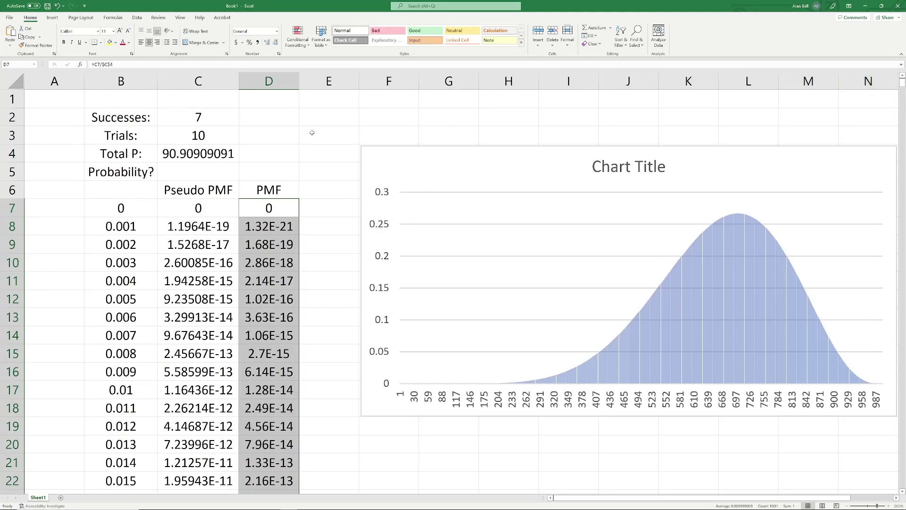
{"action": "left_click", "coordinate": [50, 19]}
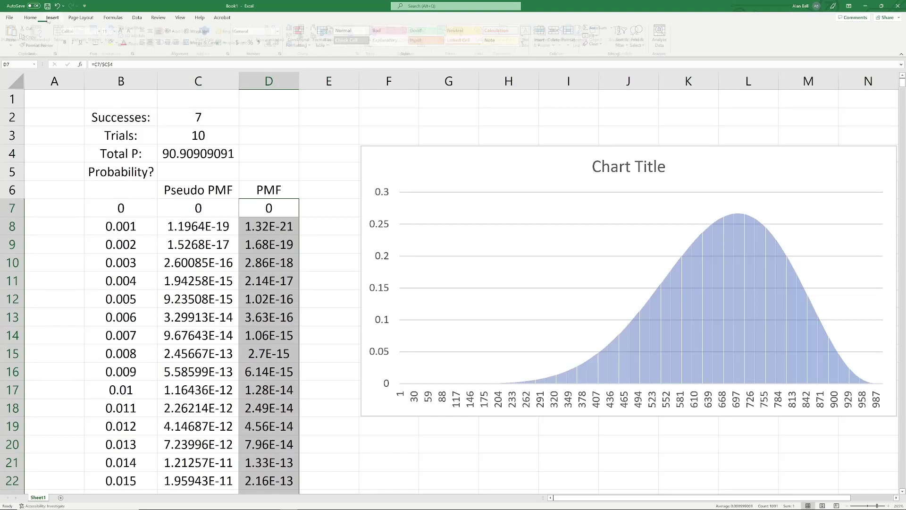
{"action": "left_click", "coordinate": [293, 27]}
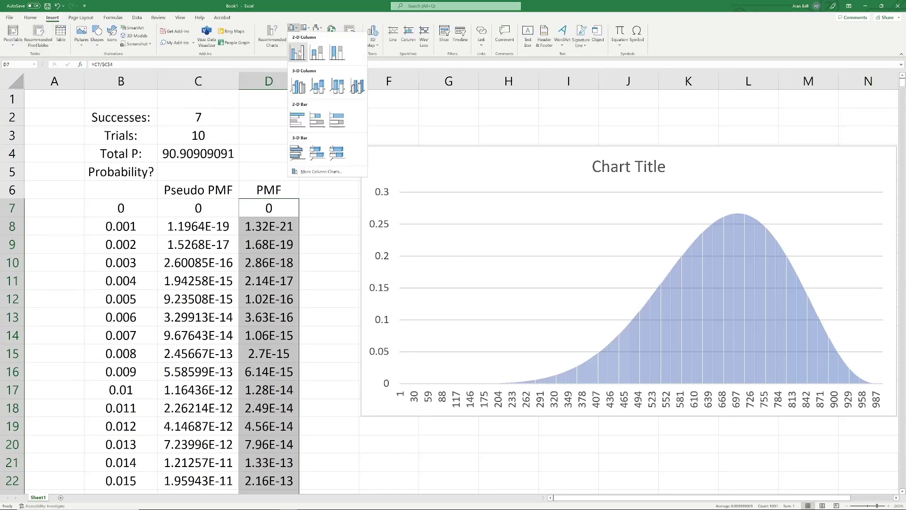
{"action": "left_click", "coordinate": [298, 52]}
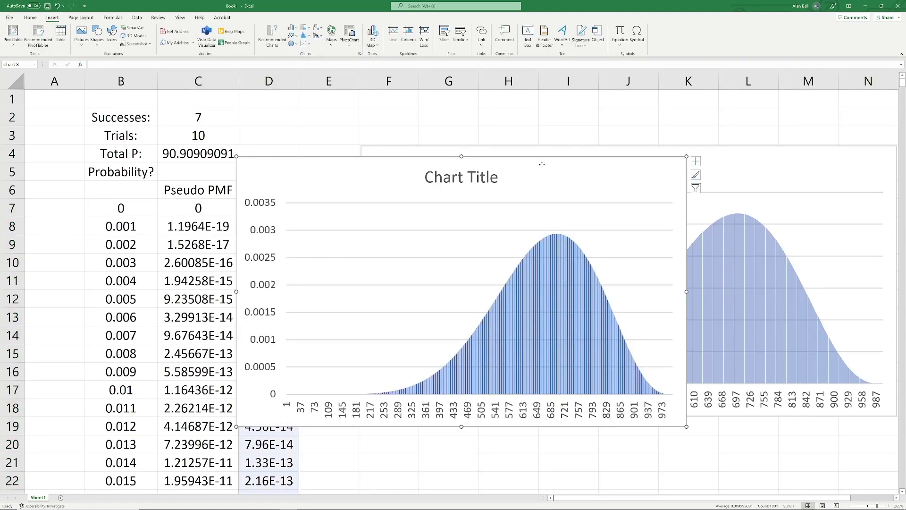
{"action": "left_click_drag", "start_coordinate": [542, 164], "coordinate": [667, 154]}
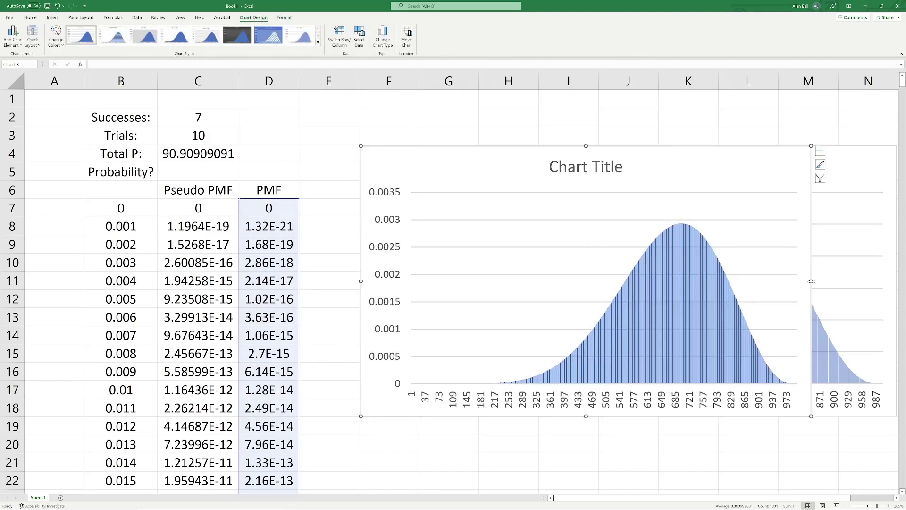
{"action": "left_click_drag", "start_coordinate": [811, 281], "coordinate": [896, 281]}
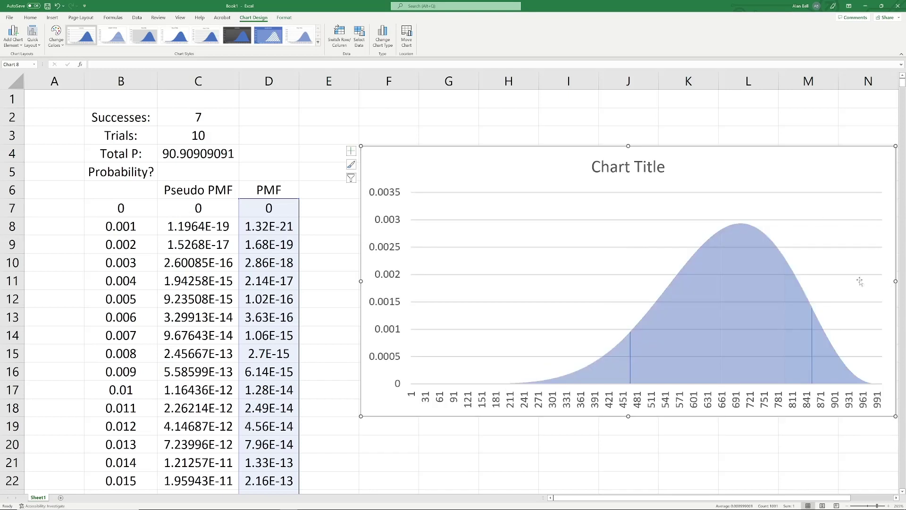
- Delete the older Pseudo PMF chart from behind the PMF chart and put the PMF chart in its place
{"action": "left_click_drag", "start_coordinate": [731, 149], "coordinate": [708, 207]}
{"action": "left_click", "coordinate": [701, 164]}
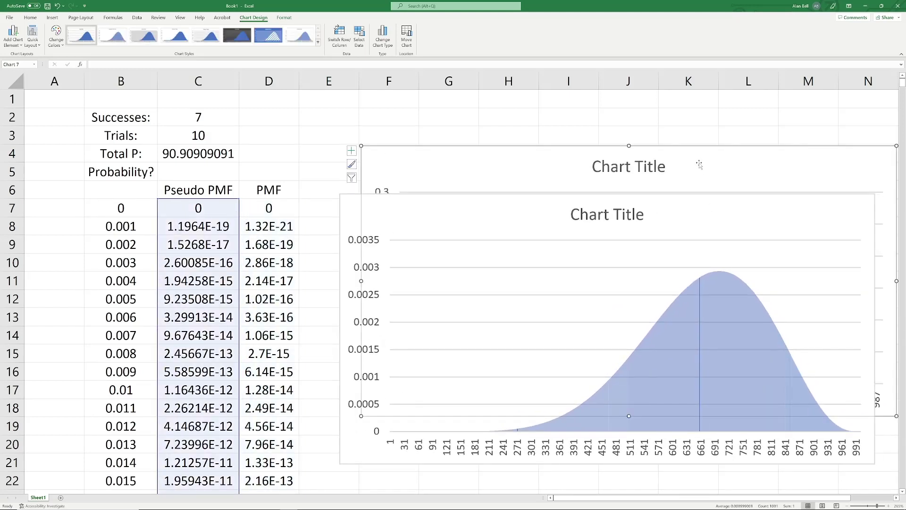
{"action": "key", "text": "Delete"}
{"action": "left_click_drag", "start_coordinate": [663, 210], "coordinate": [683, 160]}
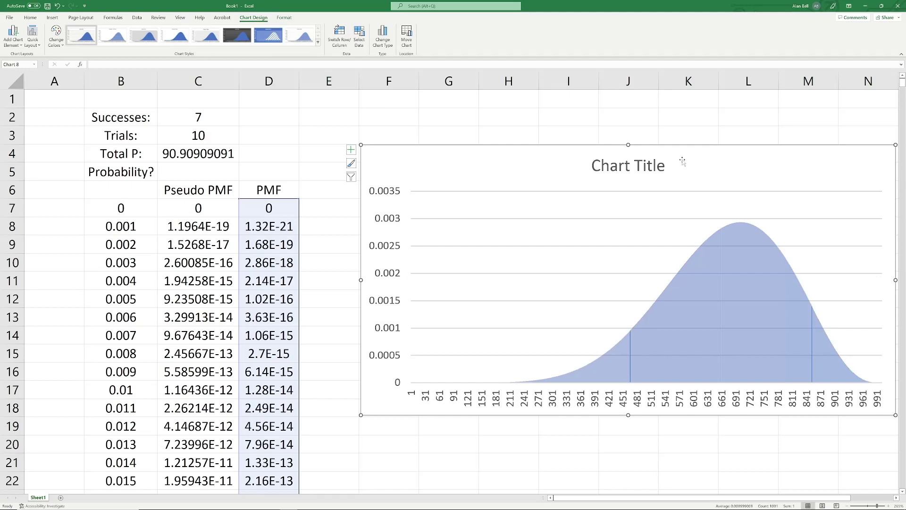
- Set the PMF chart's horizontal axis labels to the candidate probabilities in B7:B1007
{"action": "left_click", "coordinate": [654, 402]}
{"action": "right_click", "coordinate": [653, 401]}
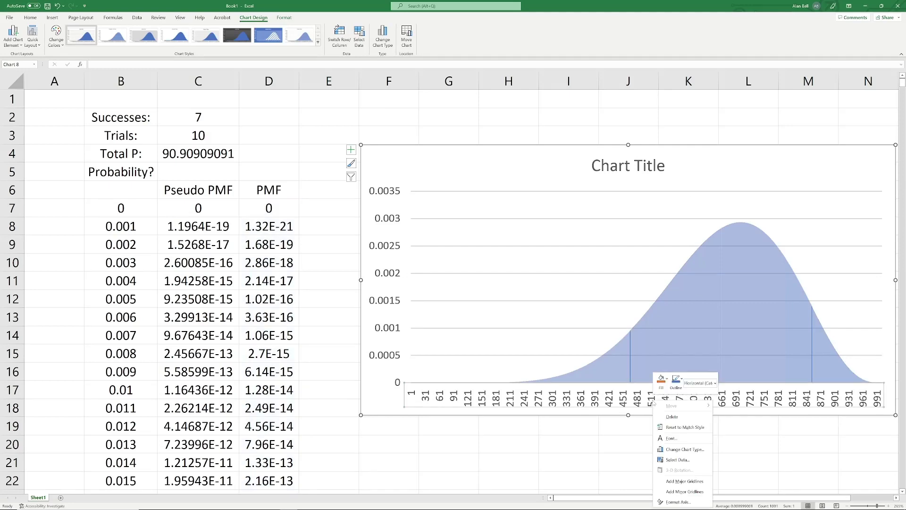
{"action": "left_click", "coordinate": [677, 459]}
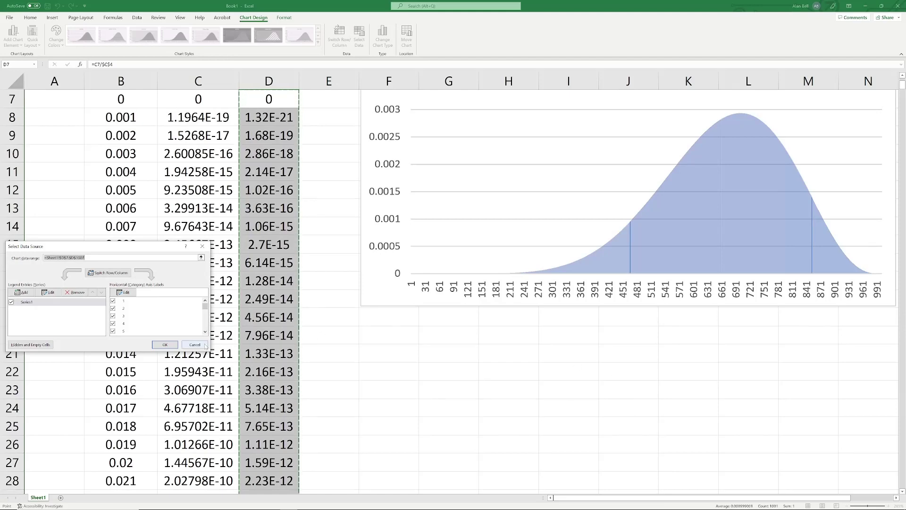
{"action": "left_click", "coordinate": [124, 292]}
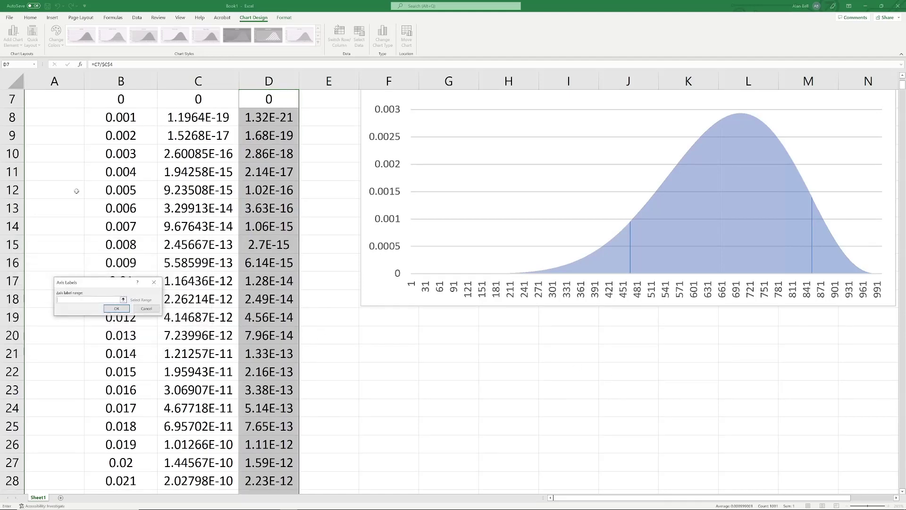
{"action": "left_click_drag", "start_coordinate": [121, 99], "coordinate": [118, 472]}
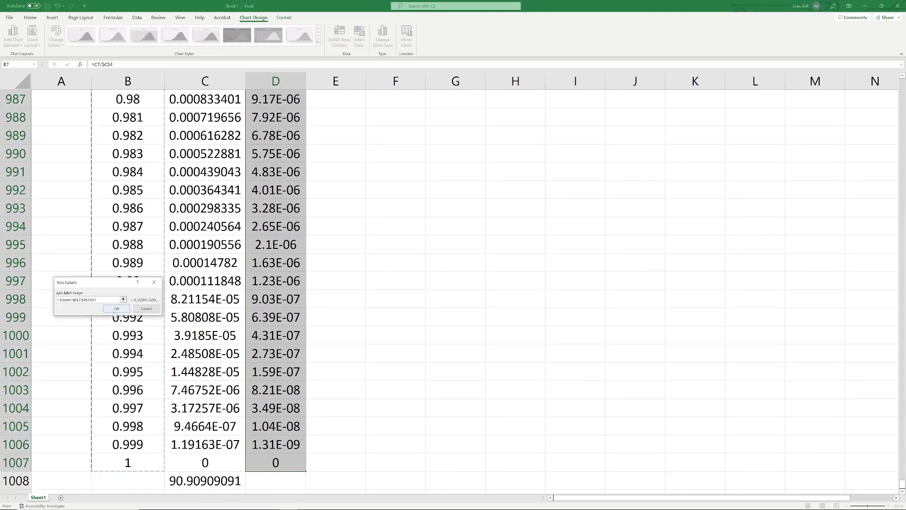
{"action": "left_click", "coordinate": [116, 308]}
{"action": "left_click", "coordinate": [166, 345]}
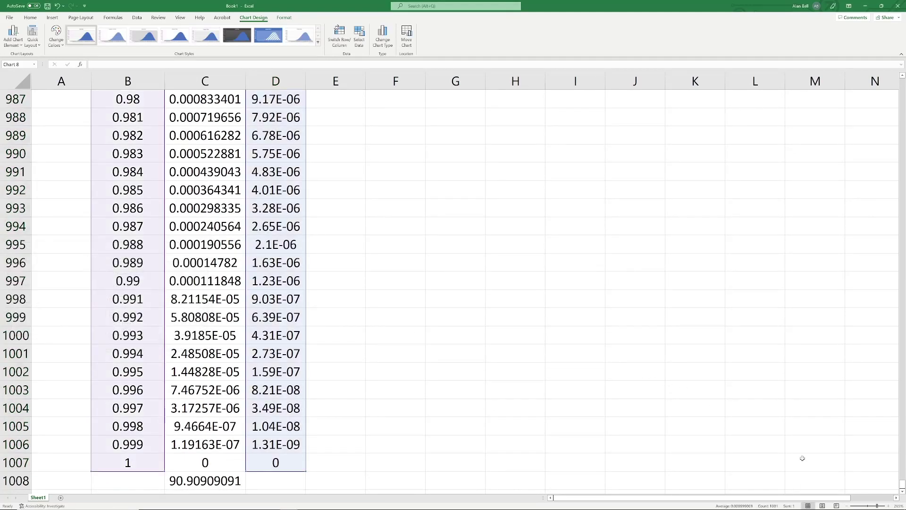
{"action": "left_click_drag", "start_coordinate": [902, 485], "coordinate": [901, 72]}
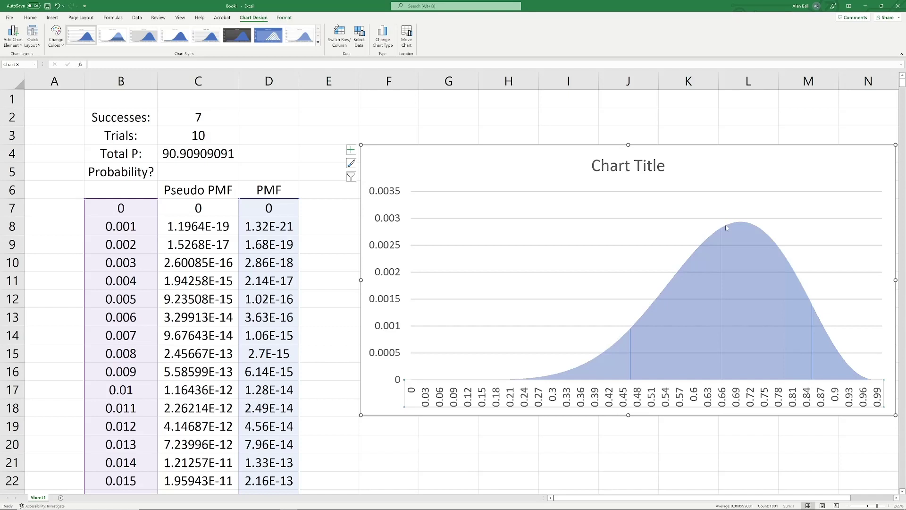
- Move the PMF chart one column away from the data so that it starts at column G
{"action": "mouse_move", "coordinate": [726, 229]}
{"action": "scroll", "coordinate": [496, 292], "scroll_direction": "down", "scroll_amount": 1}
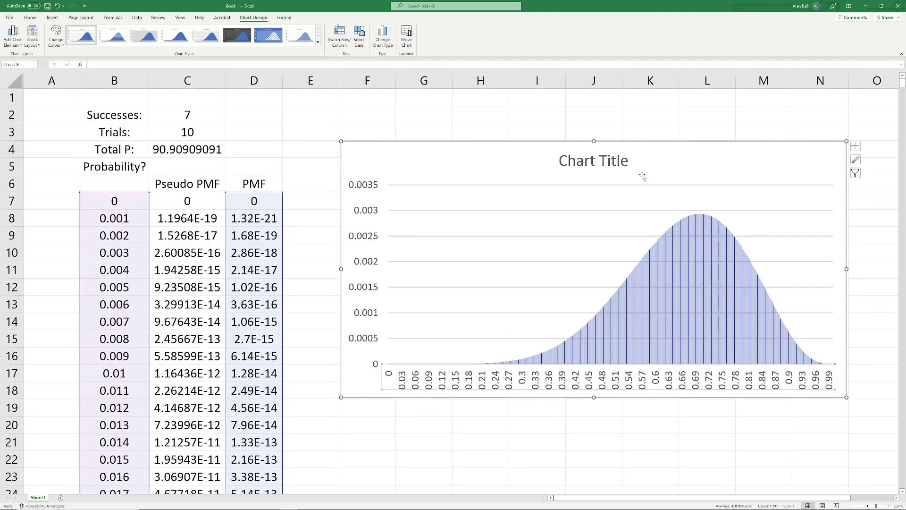
{"action": "left_click_drag", "start_coordinate": [668, 150], "coordinate": [725, 151]}
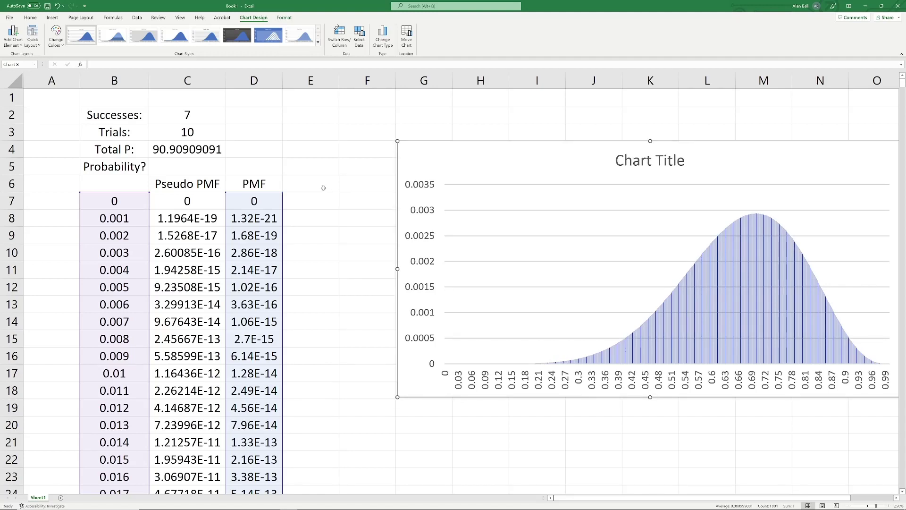
- Enter the header "CDF" in E6, beside the PMF header
{"action": "left_click", "coordinate": [322, 187]}
{"action": "type", "text": "CDF"}
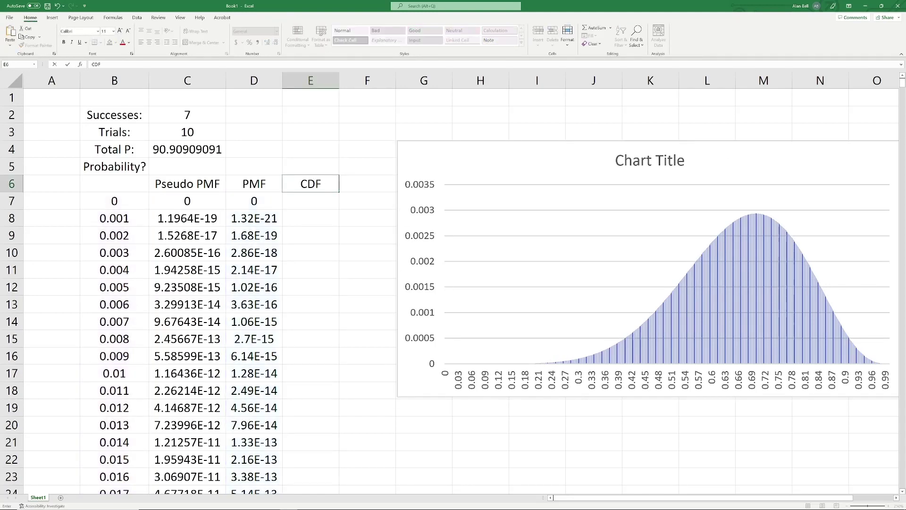
{"action": "key", "text": "Return"}
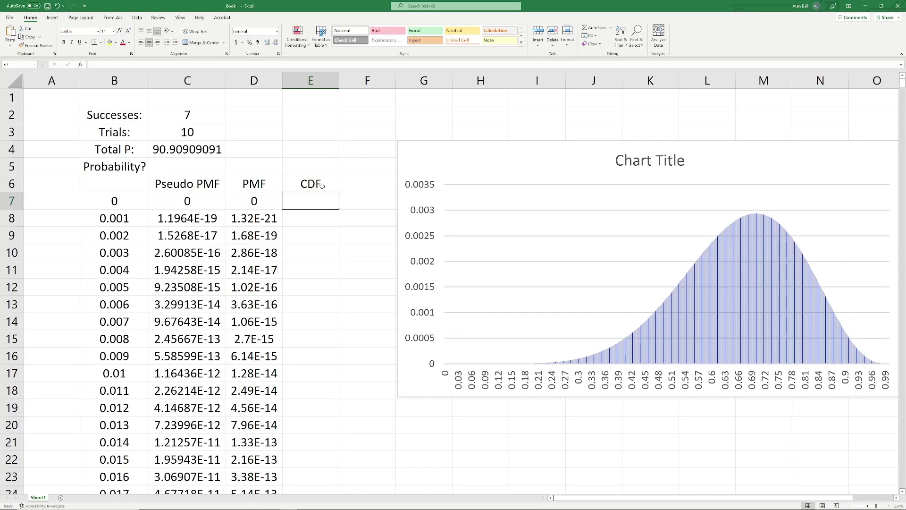
- Start the CDF with =D7 in E7 and add the running-sum formula =E7+D8 in E8
{"action": "type", "text": "="}
{"action": "key", "text": "Left"}
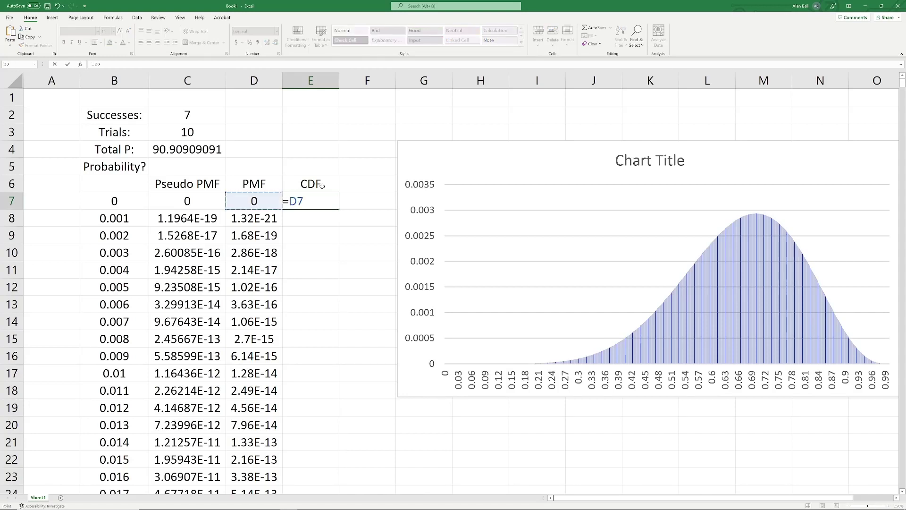
{"action": "key", "text": "Return"}
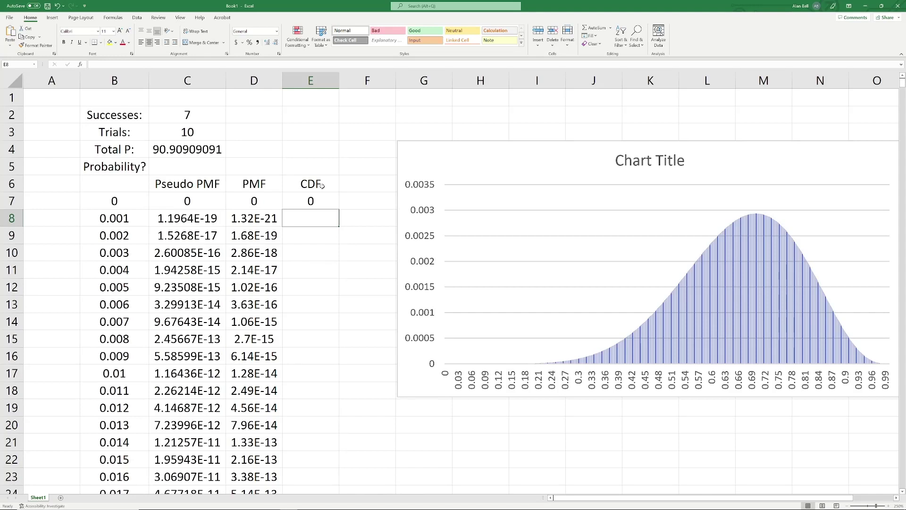
{"action": "type", "text": "="}
{"action": "key", "text": "Up"}
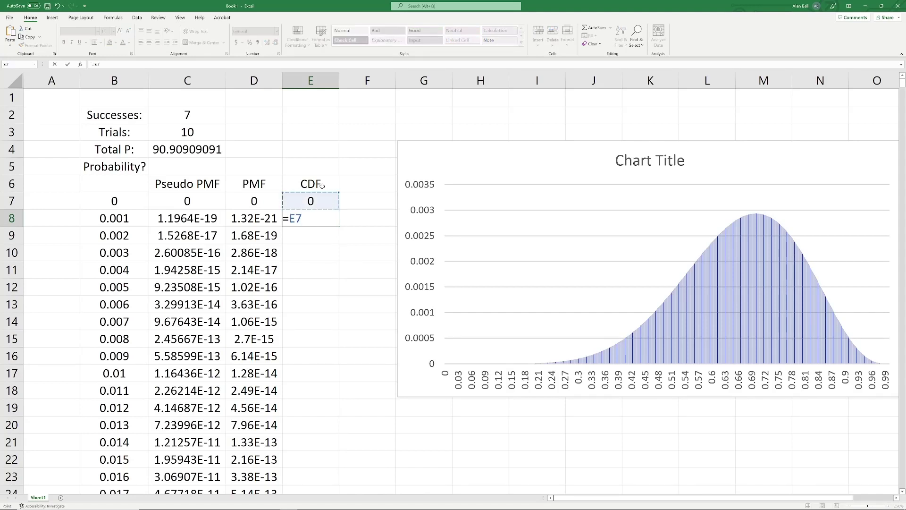
{"action": "type", "text": "+"}
{"action": "key", "text": "Left"}
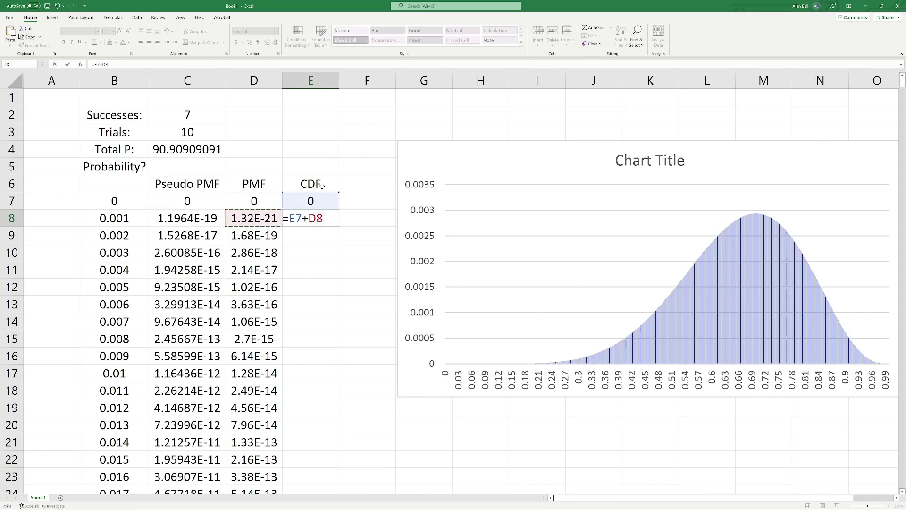
{"action": "key", "text": "Return"}
- Fill the running-sum formula from E8 down through E1007 to complete the CDF column
{"action": "left_click", "coordinate": [347, 218]}
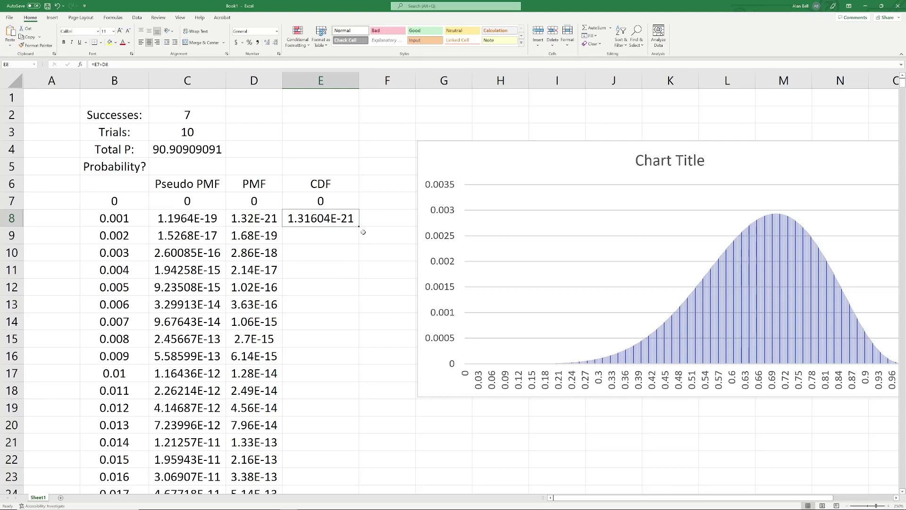
{"action": "left_click_drag", "start_coordinate": [901, 83], "coordinate": [902, 482]}
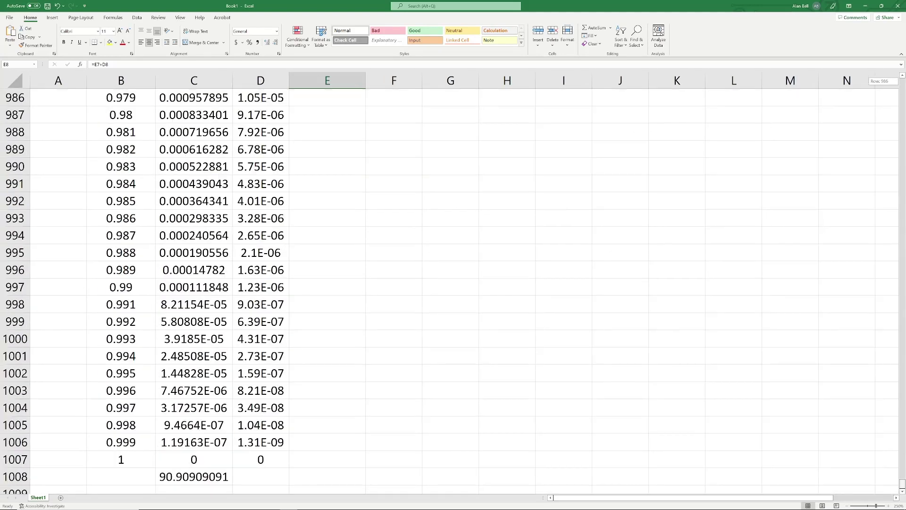
{"action": "left_click", "coordinate": [326, 464], "text": "shift"}
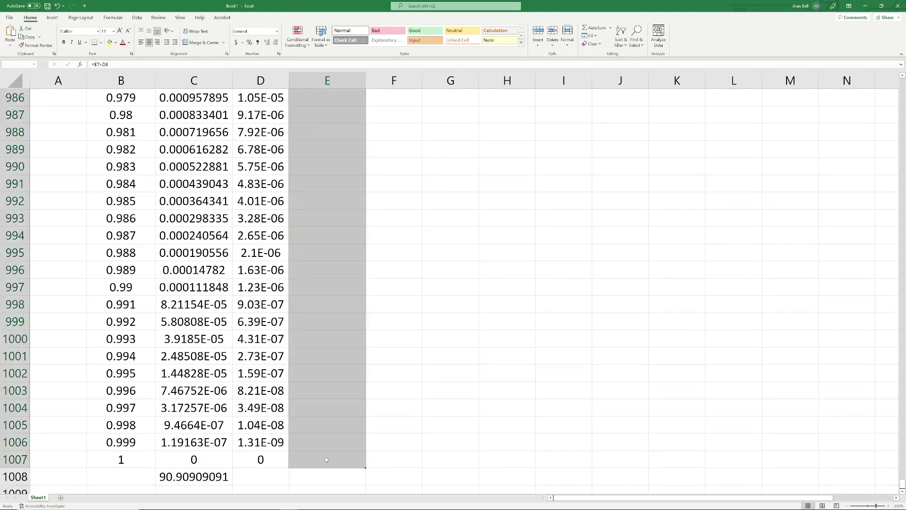
{"action": "key", "text": "ctrl+d"}
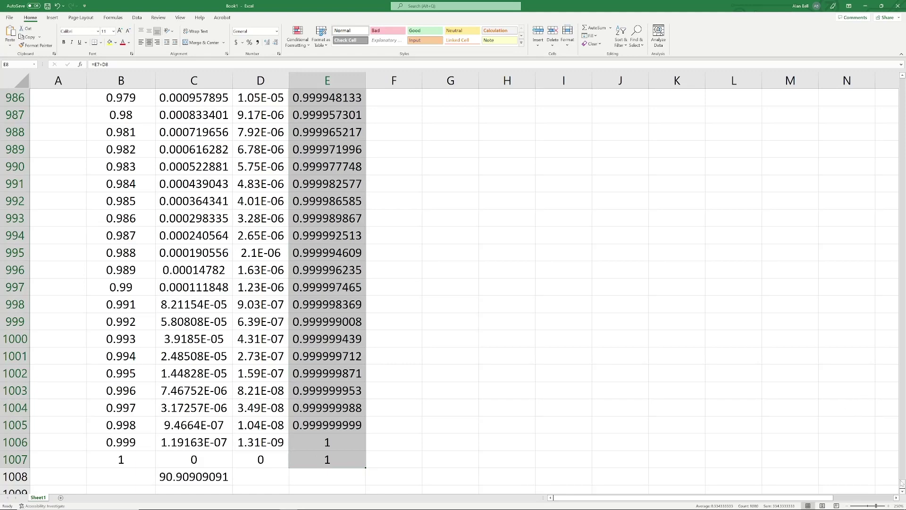
- Insert a chart of the CDF values in E7:E1007, using the same chart type as the PMF chart
{"action": "left_click_drag", "start_coordinate": [901, 482], "coordinate": [901, 51]}
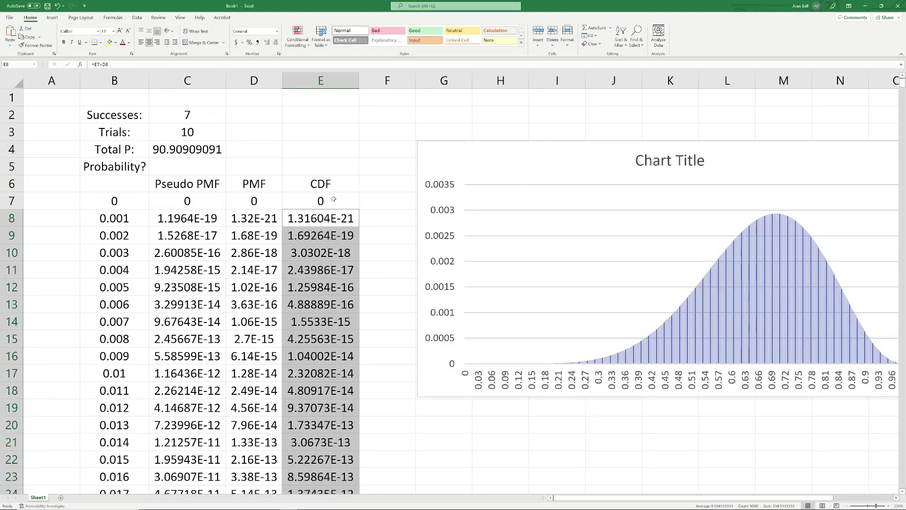
{"action": "left_click_drag", "start_coordinate": [335, 210], "coordinate": [346, 201]}
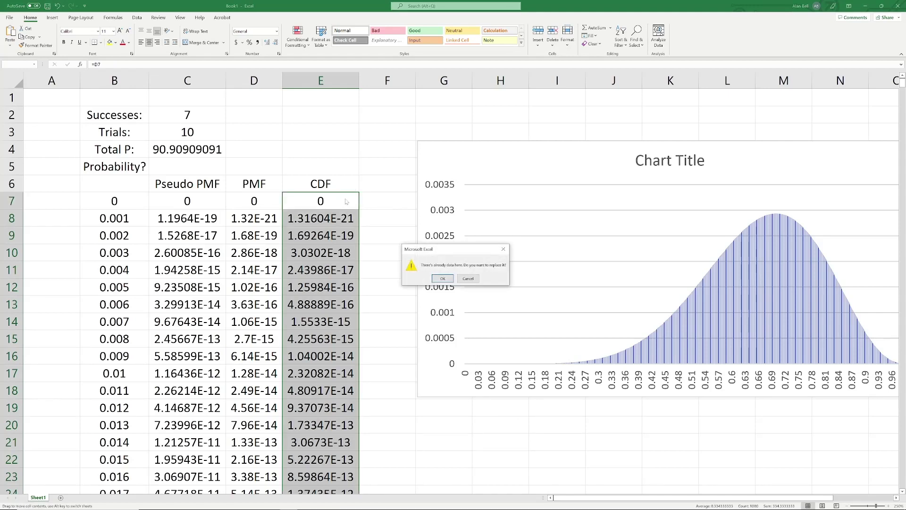
{"action": "left_click", "coordinate": [468, 278]}
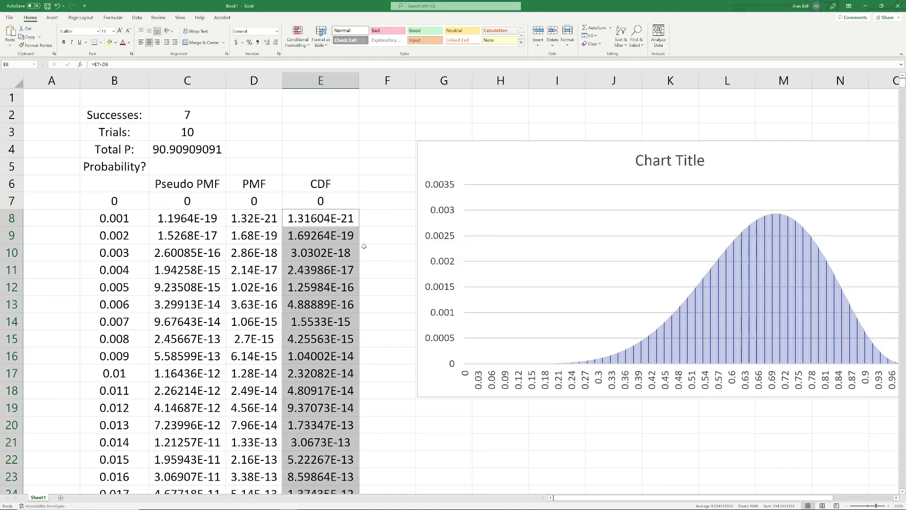
{"action": "left_click", "coordinate": [331, 203]}
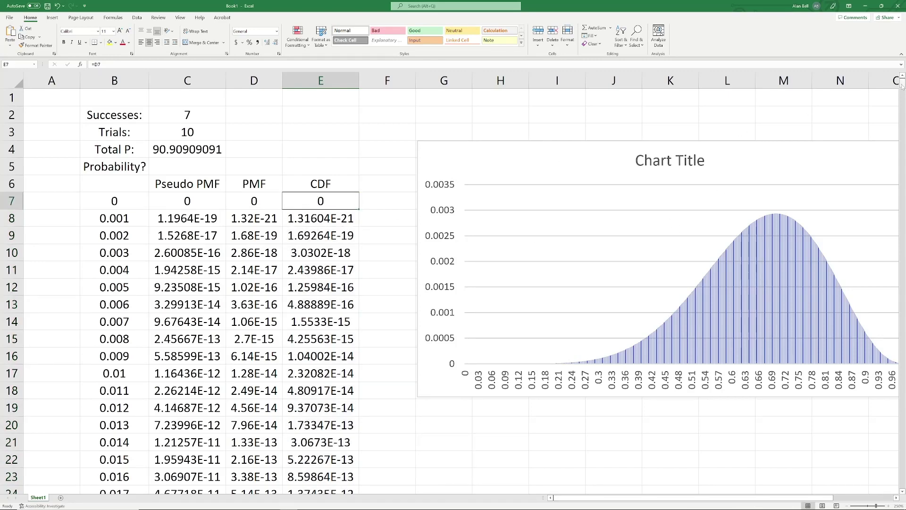
{"action": "left_click_drag", "start_coordinate": [902, 85], "coordinate": [901, 484]}
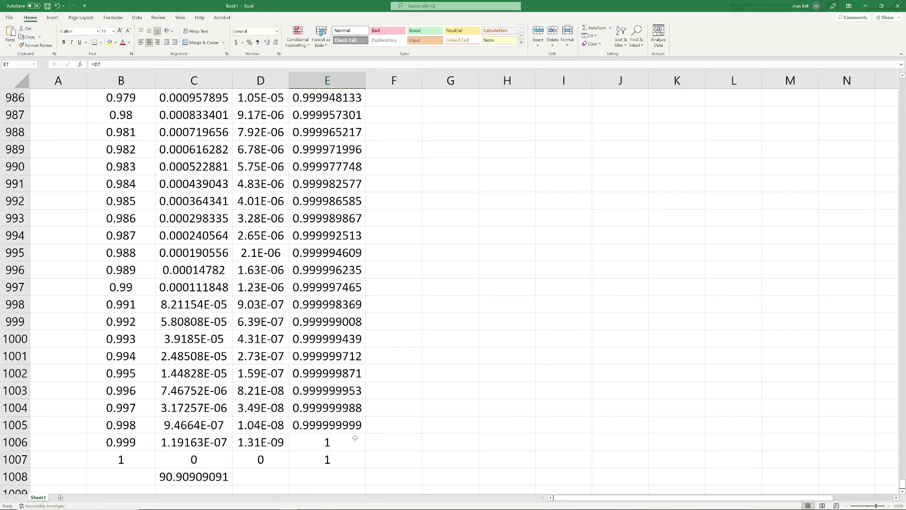
{"action": "left_click", "coordinate": [350, 456], "text": "shift"}
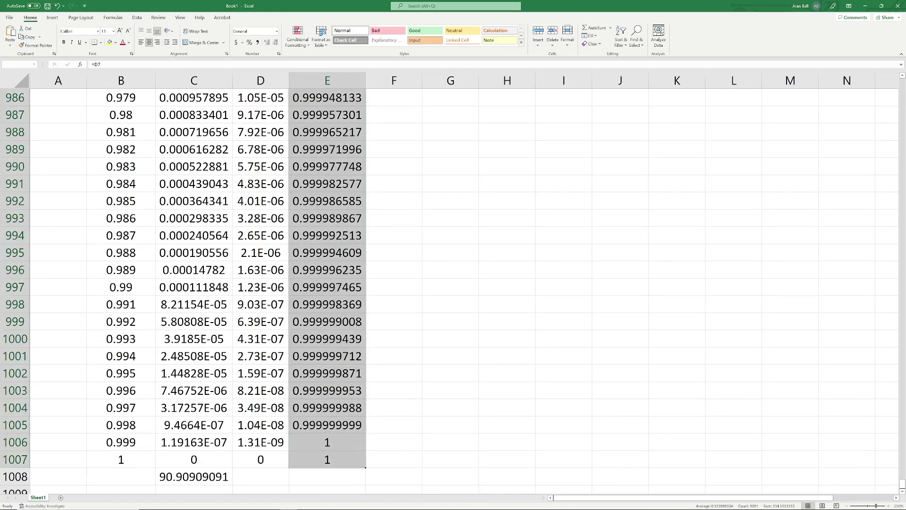
{"action": "key", "text": "ctrl+BackSpace"}
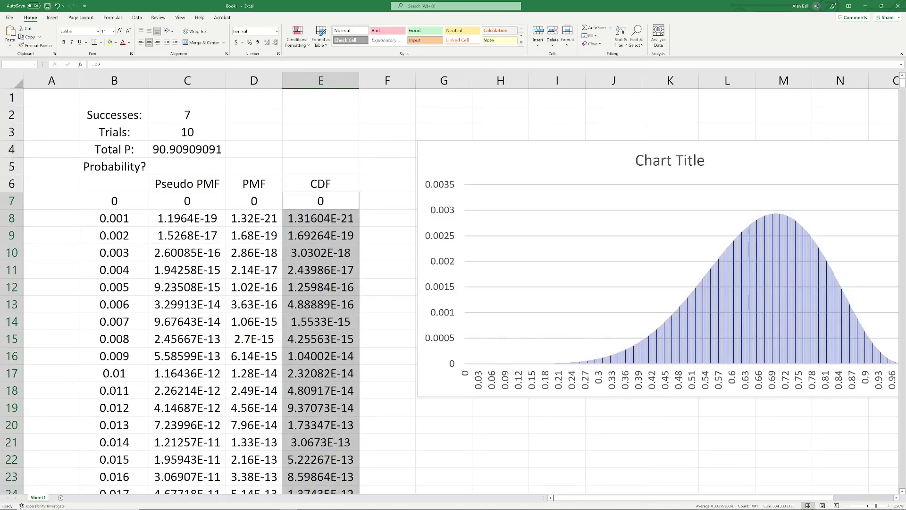
{"action": "left_click", "coordinate": [52, 17]}
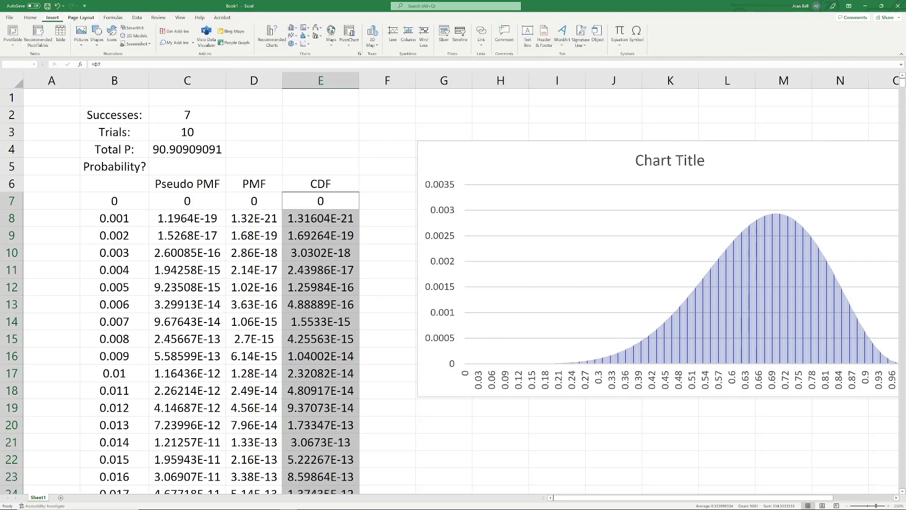
{"action": "left_click", "coordinate": [295, 35]}
{"action": "left_click", "coordinate": [298, 131]}
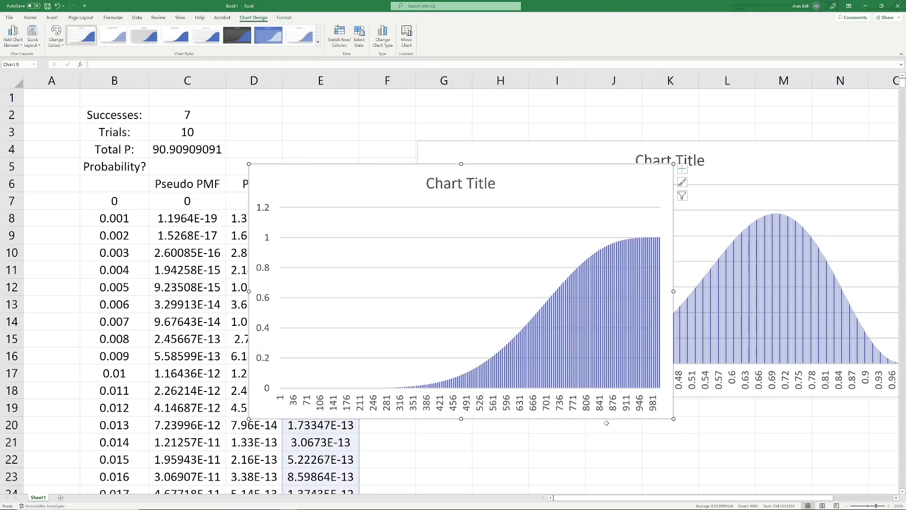
- Widen the CDF chart to match the PMF chart's width and place it directly below the PMF chart
{"action": "scroll", "coordinate": [597, 430], "scroll_direction": "down", "scroll_amount": 1}
{"action": "left_click_drag", "start_coordinate": [531, 175], "coordinate": [686, 146]}
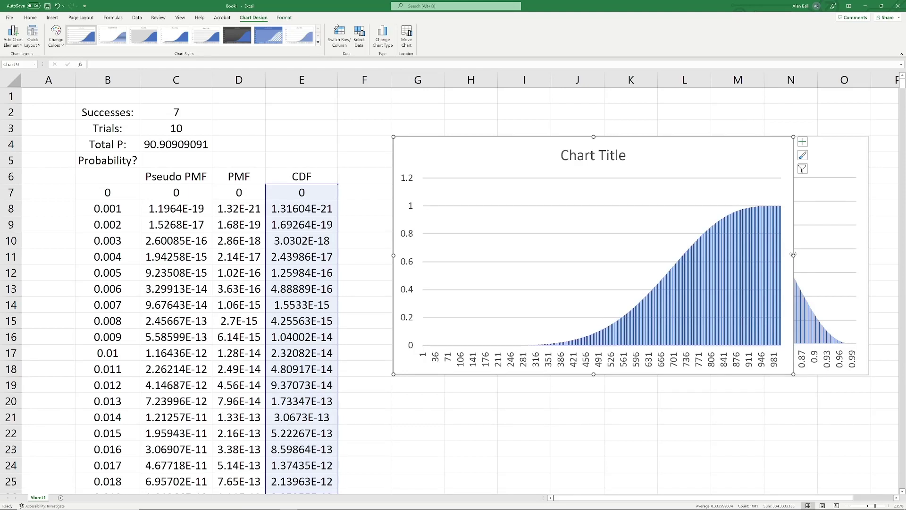
{"action": "left_click_drag", "start_coordinate": [793, 255], "coordinate": [867, 262]}
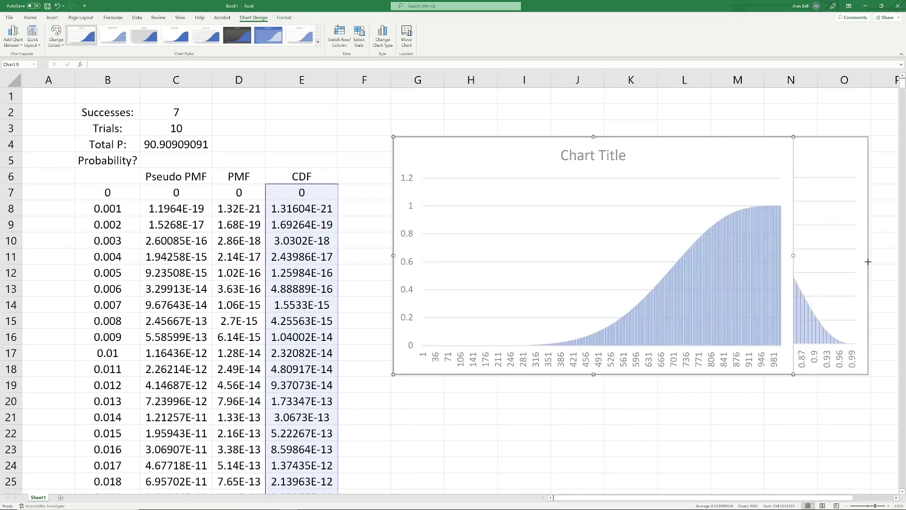
{"action": "left_click_drag", "start_coordinate": [708, 144], "coordinate": [710, 386]}
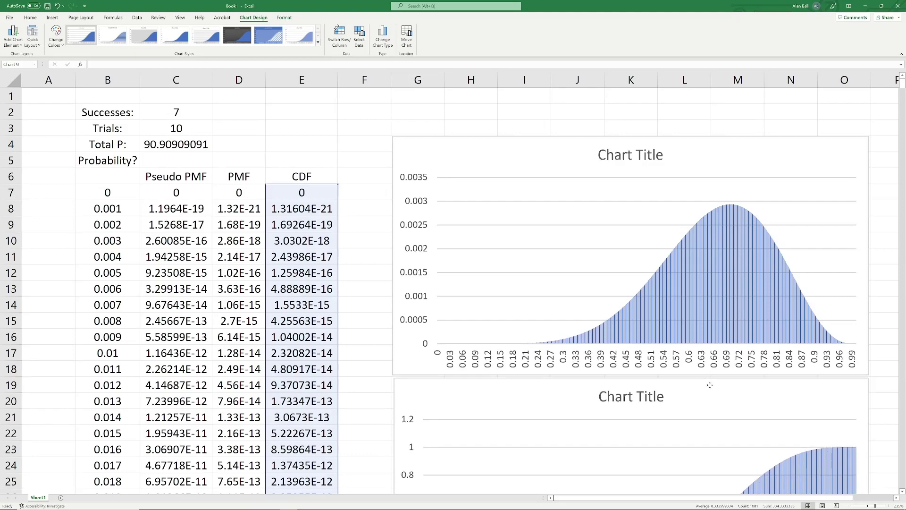
- Set the CDF chart's horizontal axis labels to the candidate probabilities in B7:B1007, then deselect the chart
{"action": "scroll", "coordinate": [508, 334], "scroll_direction": "down", "scroll_amount": 3}
{"action": "scroll", "coordinate": [506, 328], "scroll_direction": "up", "scroll_amount": 1}
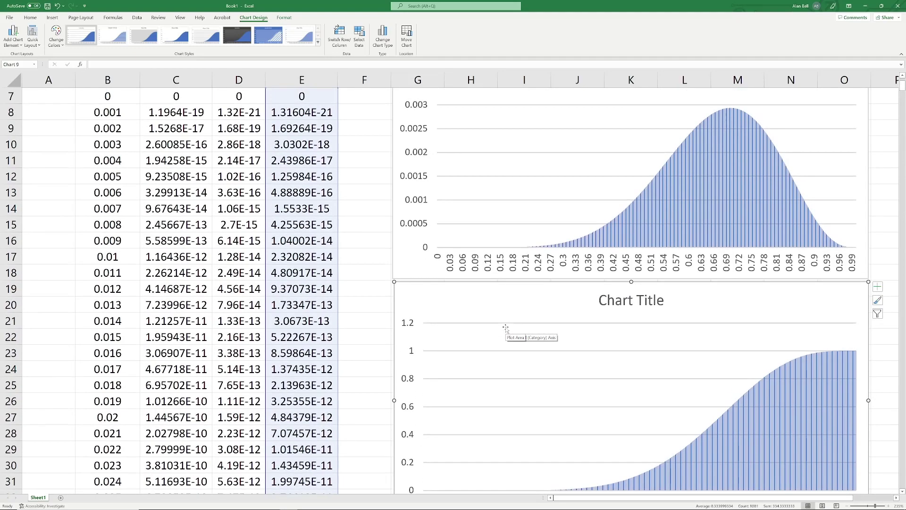
{"action": "scroll", "coordinate": [507, 331], "scroll_direction": "down", "scroll_amount": 1}
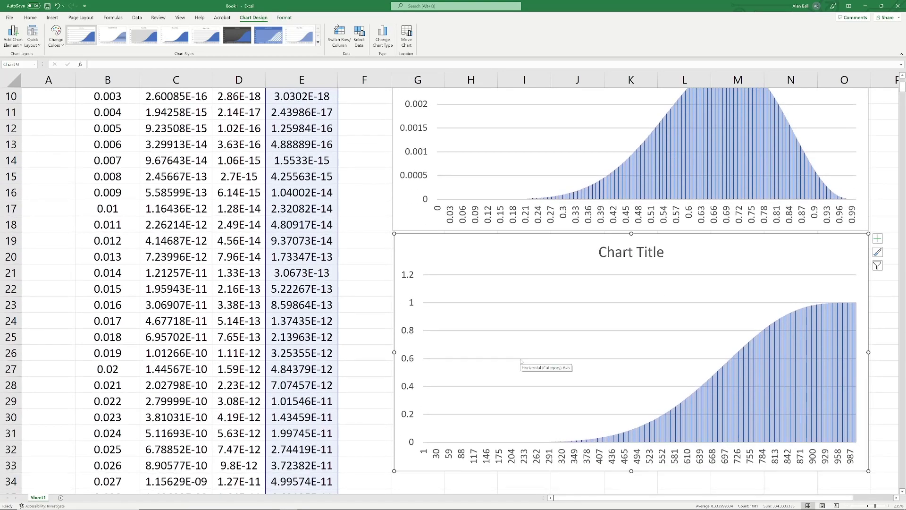
{"action": "left_click", "coordinate": [647, 461]}
{"action": "right_click", "coordinate": [649, 459]}
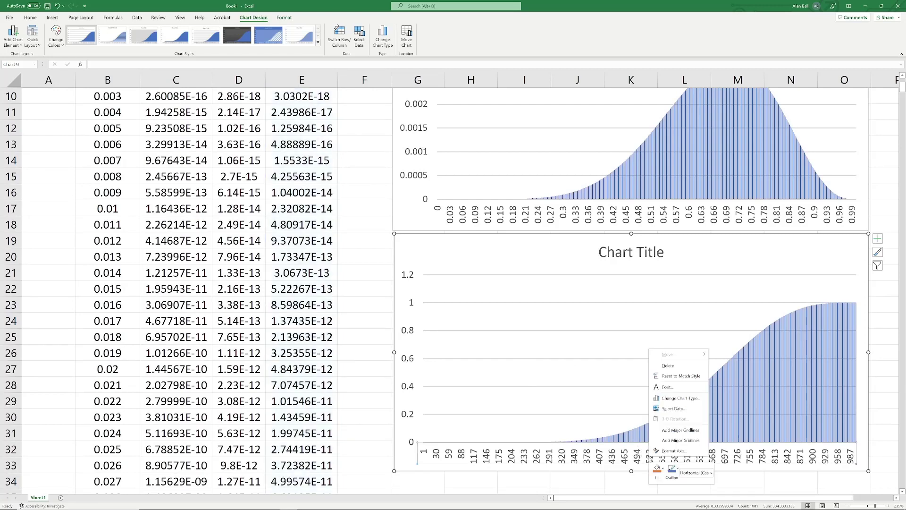
{"action": "left_click", "coordinate": [670, 409]}
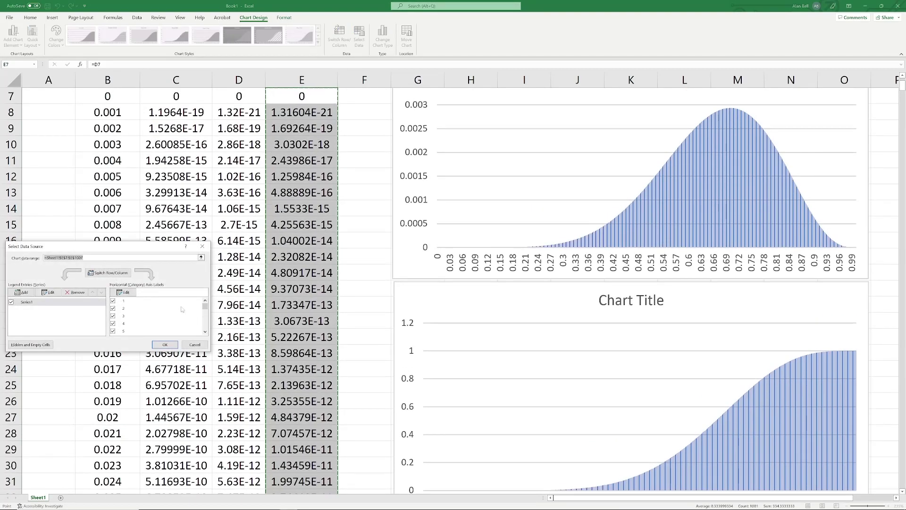
{"action": "left_click", "coordinate": [124, 292]}
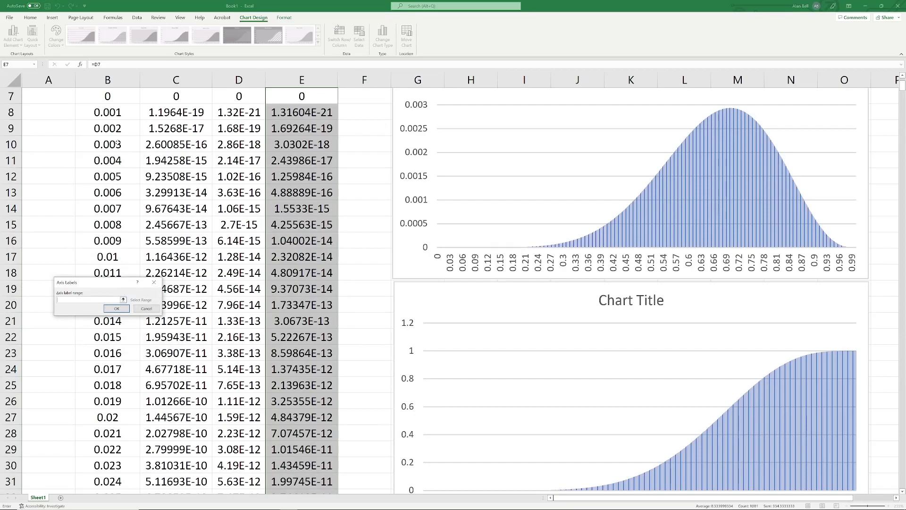
{"action": "left_click_drag", "start_coordinate": [120, 98], "coordinate": [113, 465]}
{"action": "left_click", "coordinate": [118, 309]}
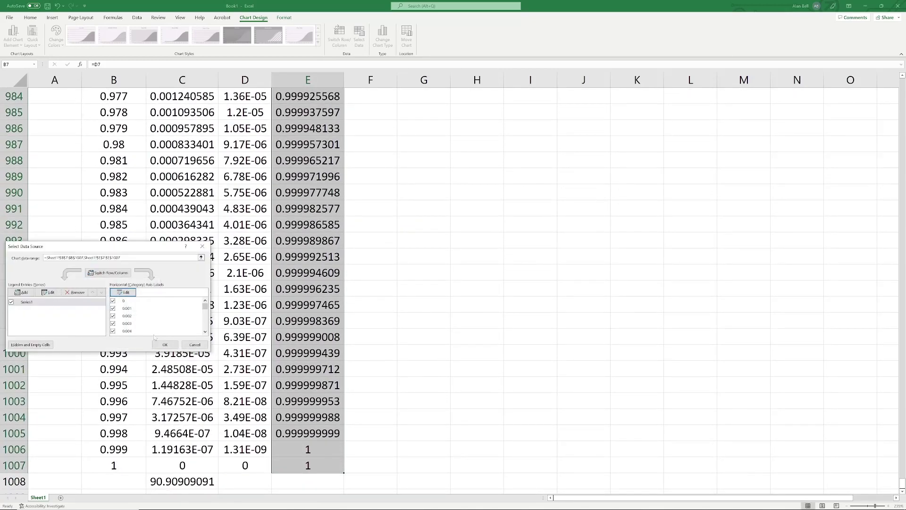
{"action": "left_click", "coordinate": [171, 343]}
{"action": "left_click_drag", "start_coordinate": [902, 482], "coordinate": [901, 83]}
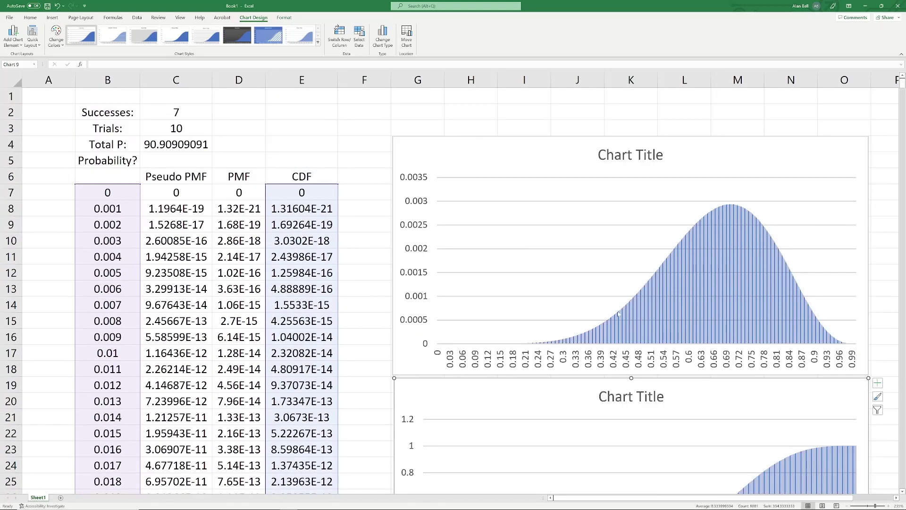
{"action": "scroll", "coordinate": [548, 293], "scroll_direction": "down", "scroll_amount": 3}
{"action": "scroll", "coordinate": [515, 317], "scroll_direction": "up", "scroll_amount": 3}
{"action": "scroll", "coordinate": [672, 378], "scroll_direction": "down", "scroll_amount": 3}
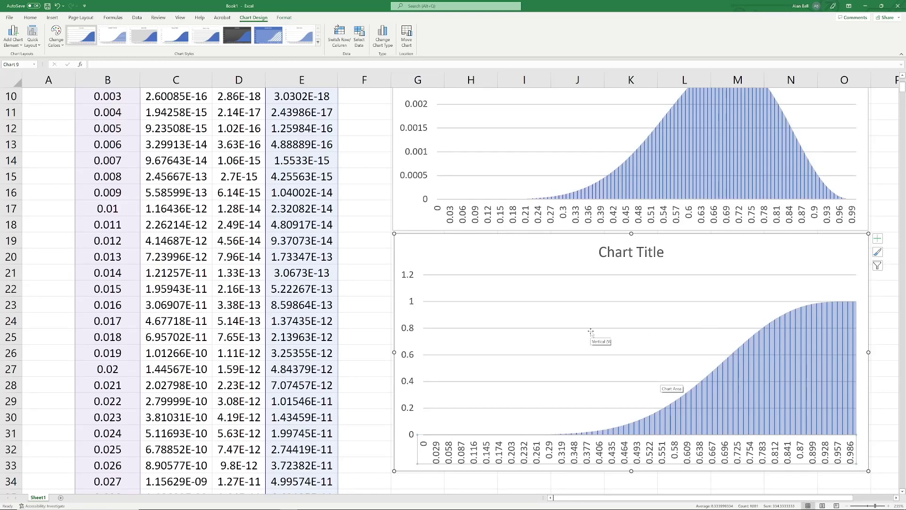
{"action": "left_click", "coordinate": [364, 229]}
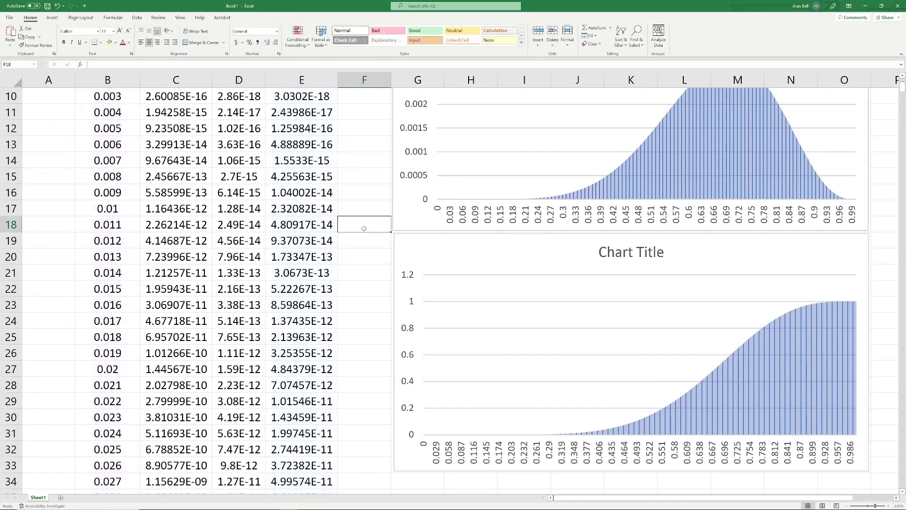
{"action": "scroll", "coordinate": [364, 228], "scroll_direction": "up", "scroll_amount": 3}
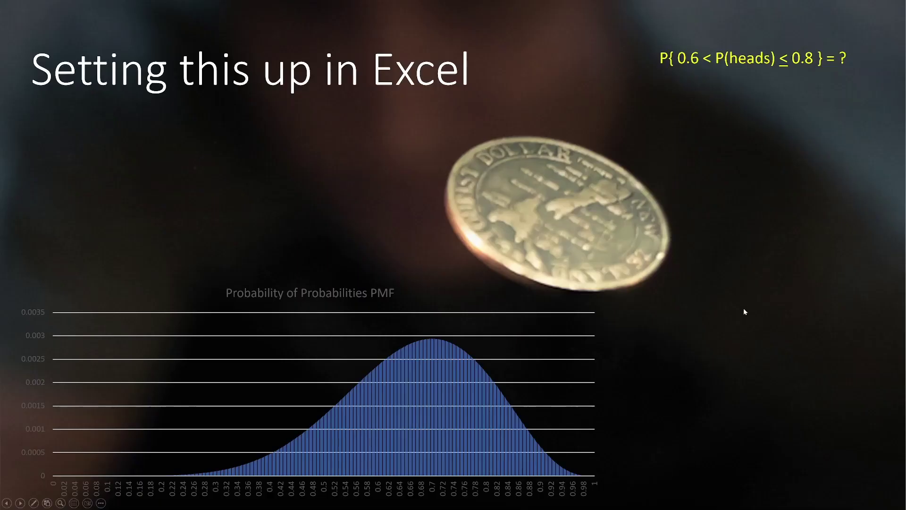
{"action": "left_click", "coordinate": [744, 313]}
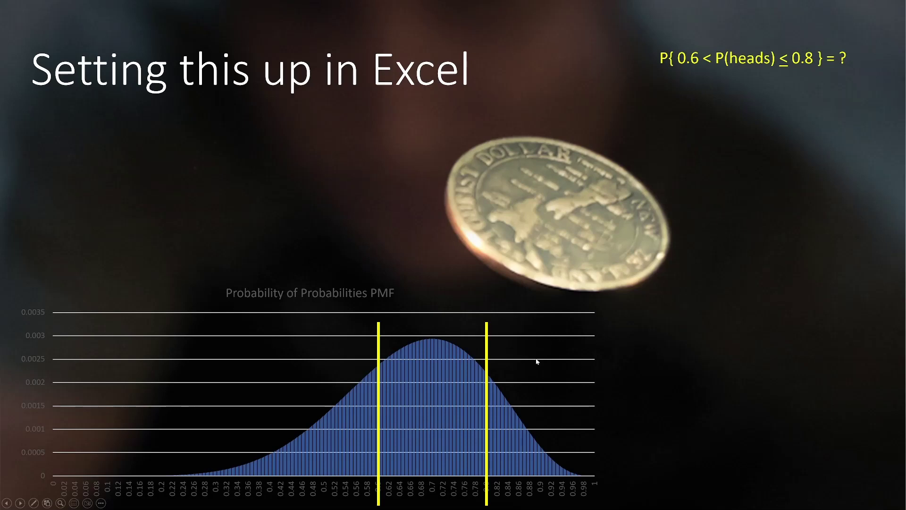
{"action": "left_click", "coordinate": [694, 216]}
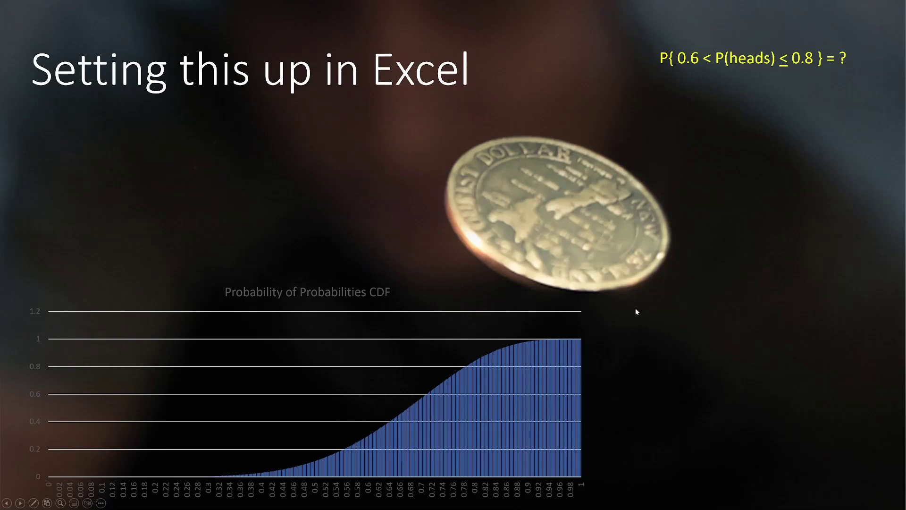